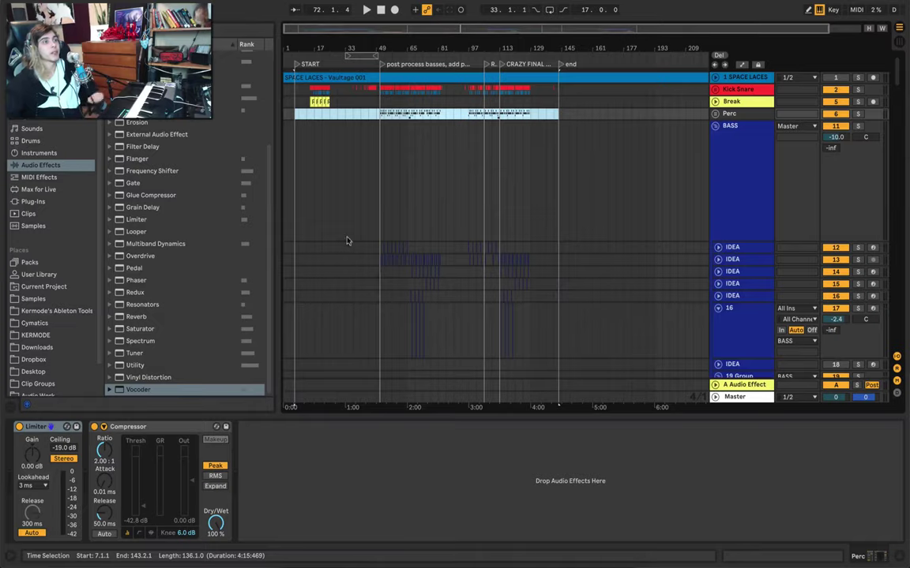
# Step: Play the arrangement from the drop marker at bar 51 and look through the tracks below the BASS group
pyautogui.moveTo(380, 47); pyautogui.dragTo(392, 116)
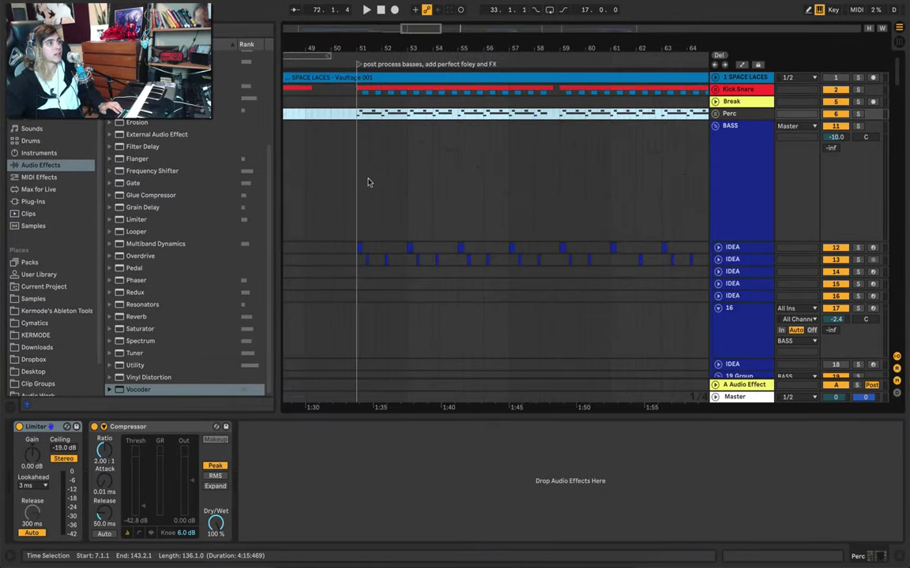
pyautogui.click(312, 105)
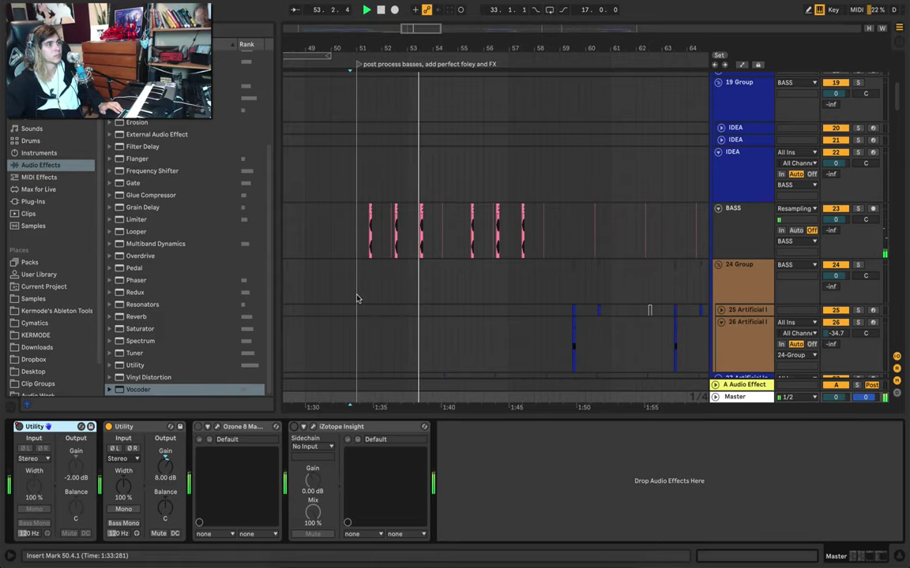
pyautogui.click(356, 298)
pyautogui.scroll(-3, 356, 298)
pyautogui.press('space')
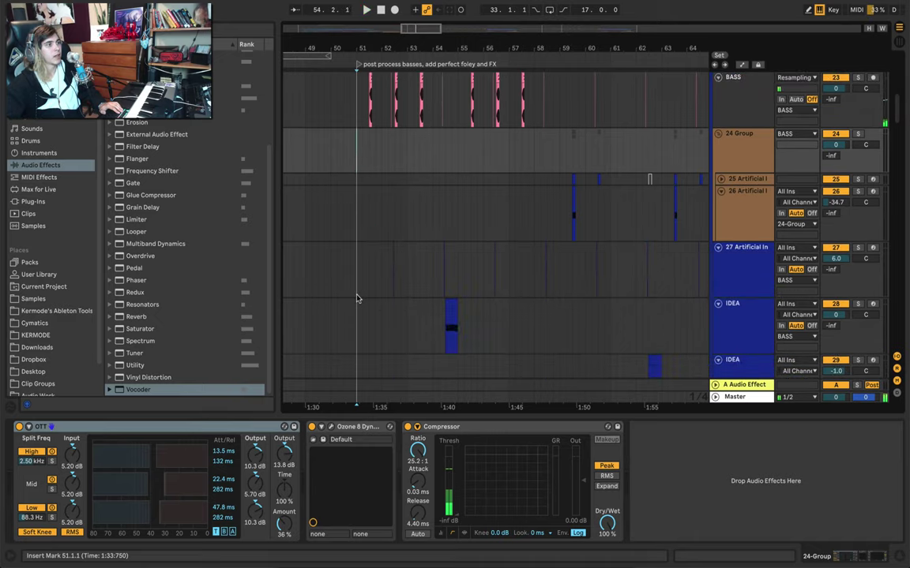
pyautogui.scroll(-10, 356, 298)
pyautogui.scroll(-10, 356, 298)
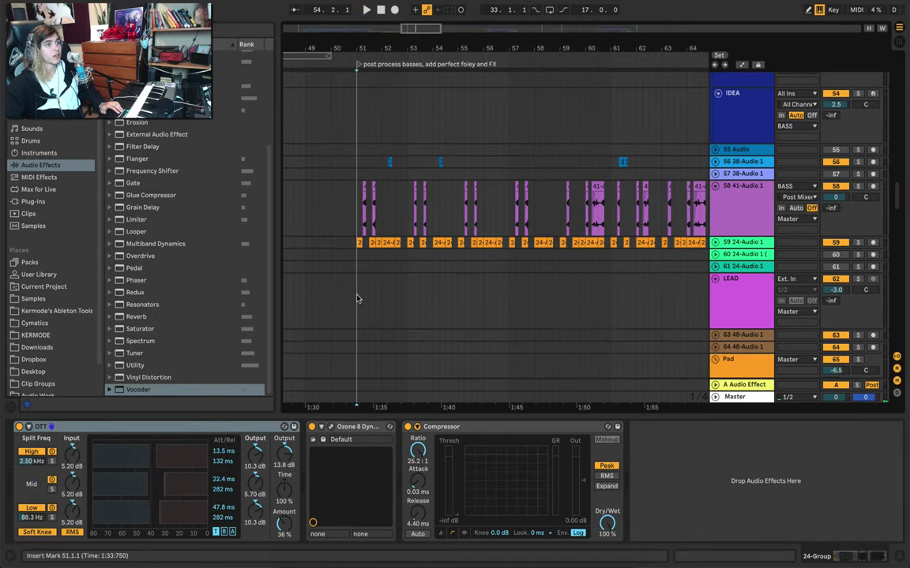
# Step: Solo the 58 41-Audio track and listen to its clips from bar 51 onward
pyautogui.click(358, 227)
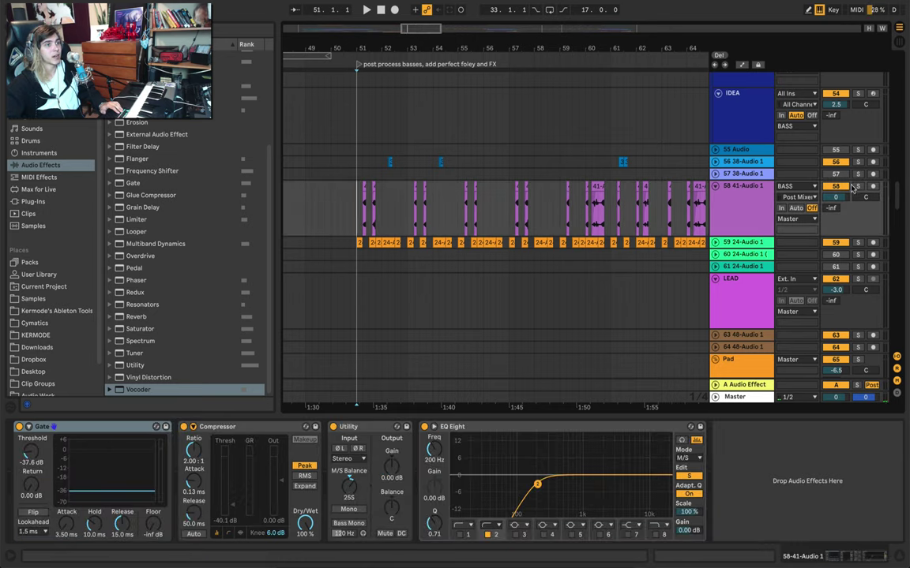
pyautogui.click(856, 187)
pyautogui.press('space')
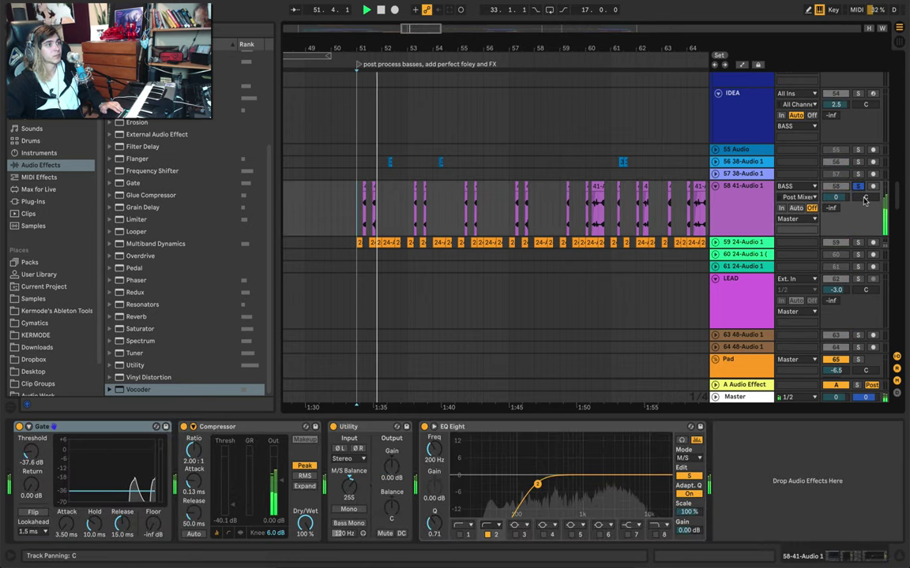
pyautogui.click(423, 193)
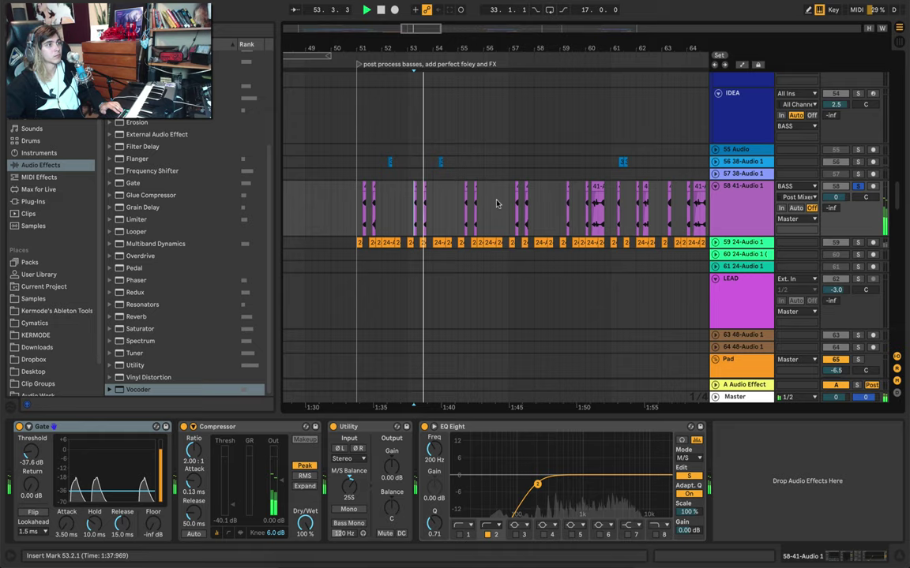
pyautogui.click(514, 191)
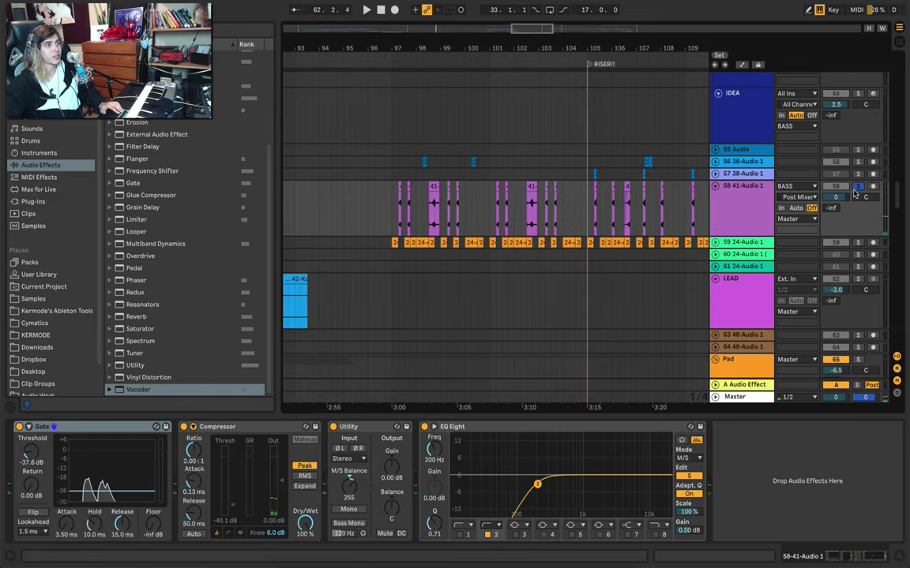
# Step: Unsolo the 58 41-Audio track, compare playback from bar 97 with and without it, and leave it muted
pyautogui.click(858, 187)
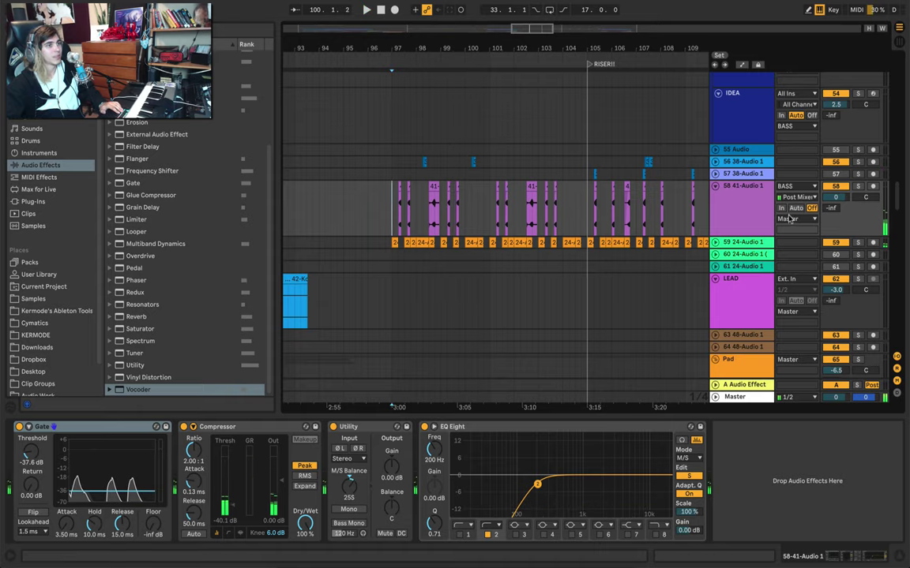
pyautogui.press('space')
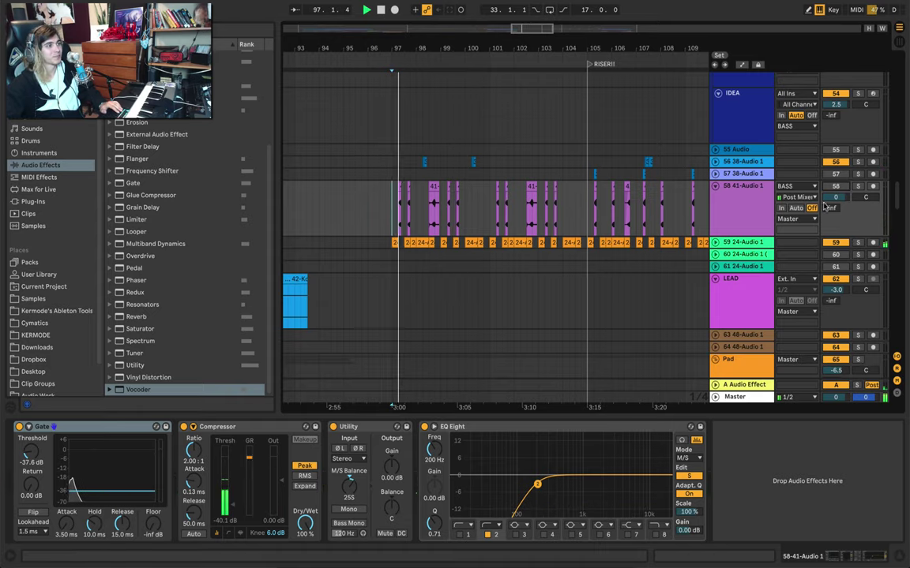
pyautogui.press('space')
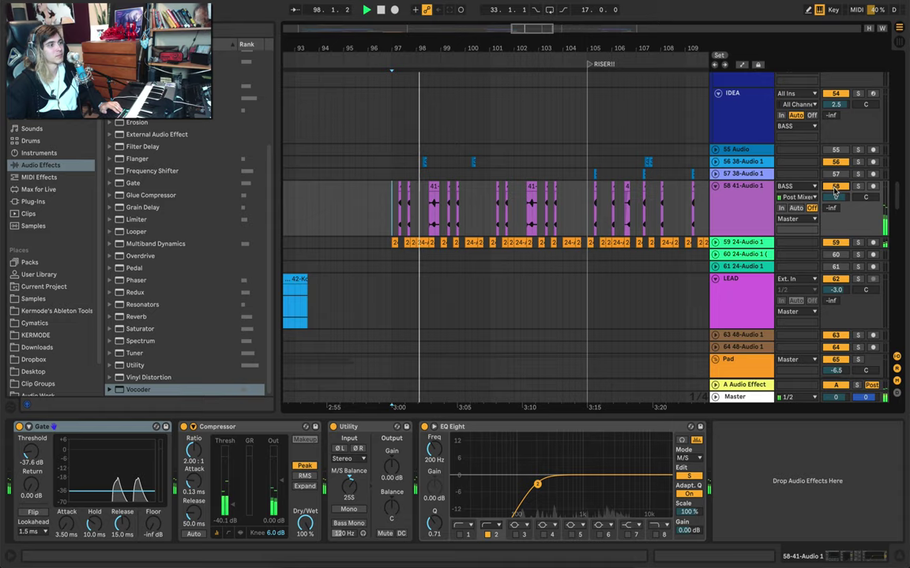
pyautogui.click(754, 205)
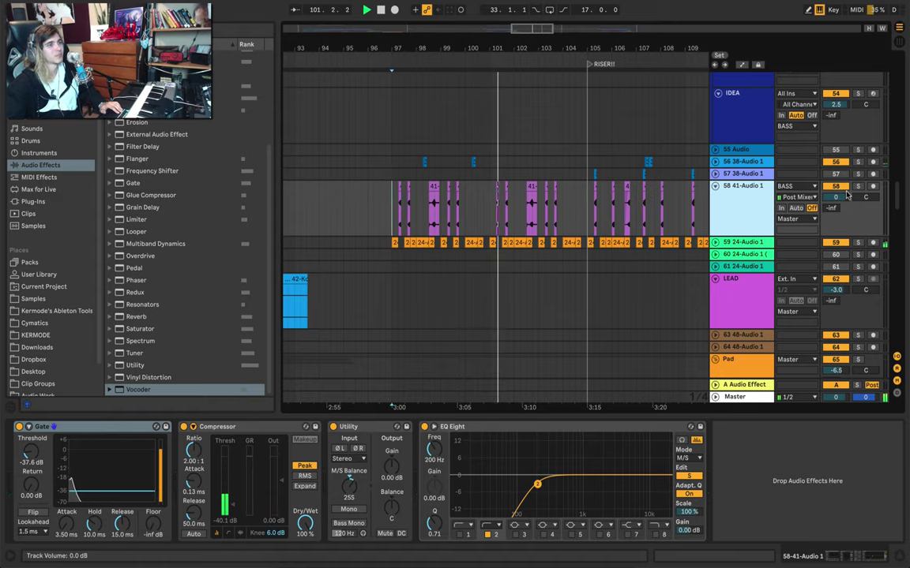
pyautogui.press('space')
pyautogui.click(837, 187)
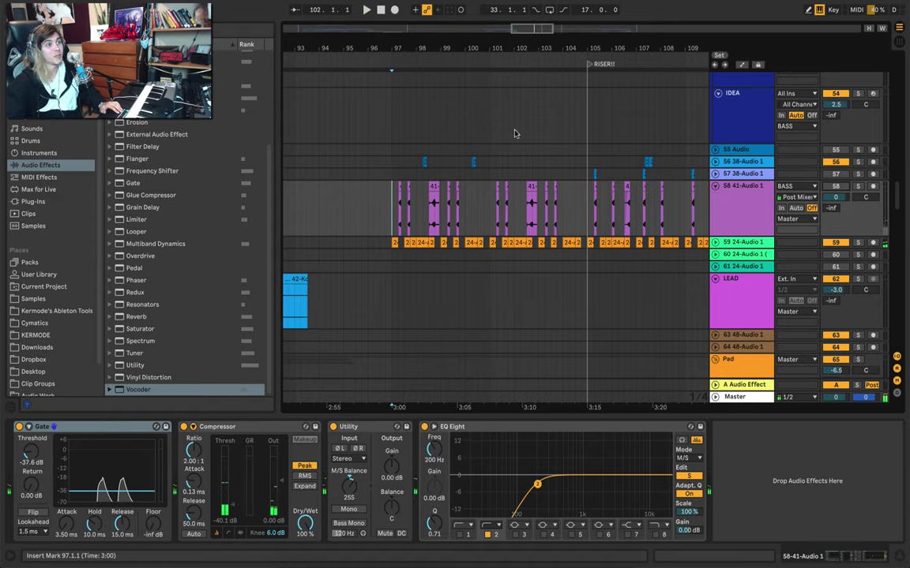
# Step: Fold the BASS group and place the insert marker on it at bar 51
pyautogui.moveTo(443, 41); pyautogui.dragTo(696, 3)
pyautogui.scroll(10, 500, 379)
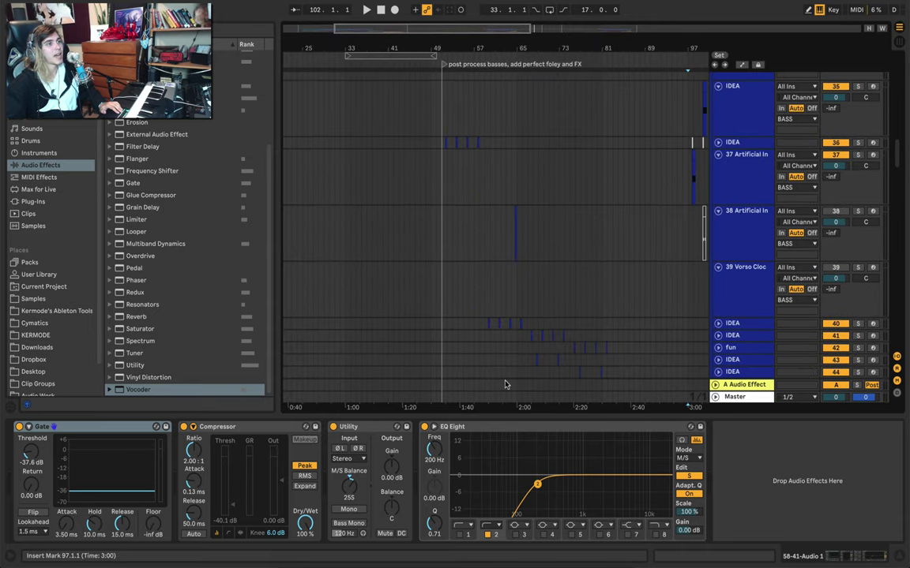
pyautogui.scroll(5, 748, 228)
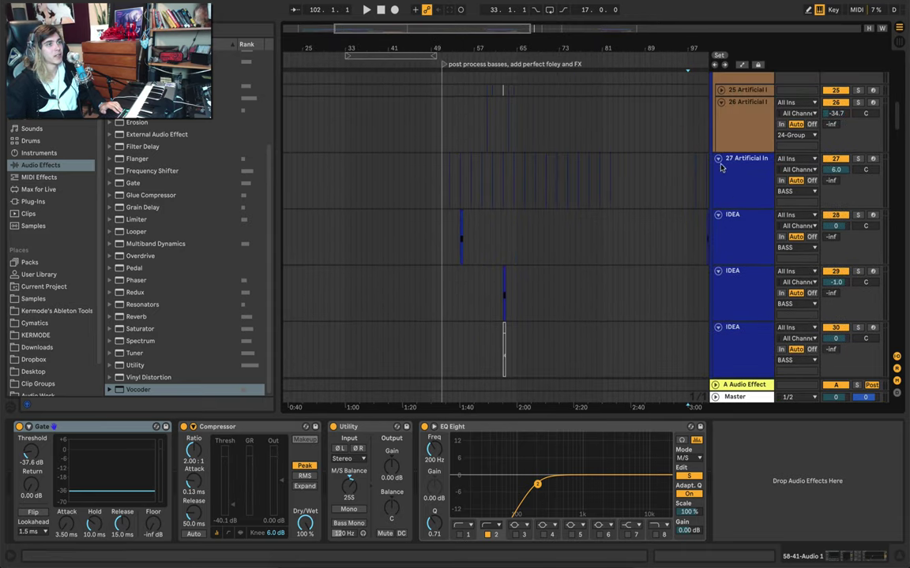
pyautogui.click(717, 159)
pyautogui.scroll(3, 718, 221)
pyautogui.scroll(5, 722, 170)
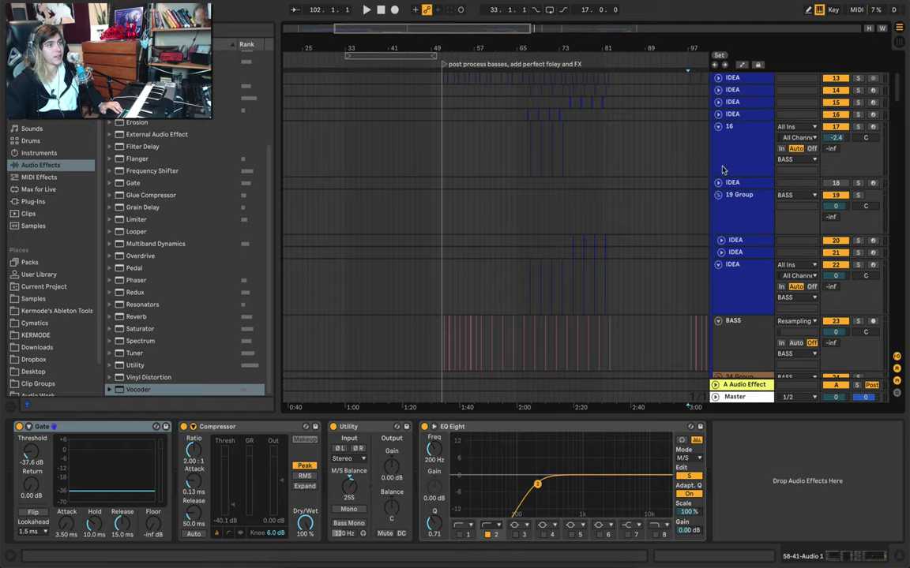
pyautogui.scroll(5, 741, 193)
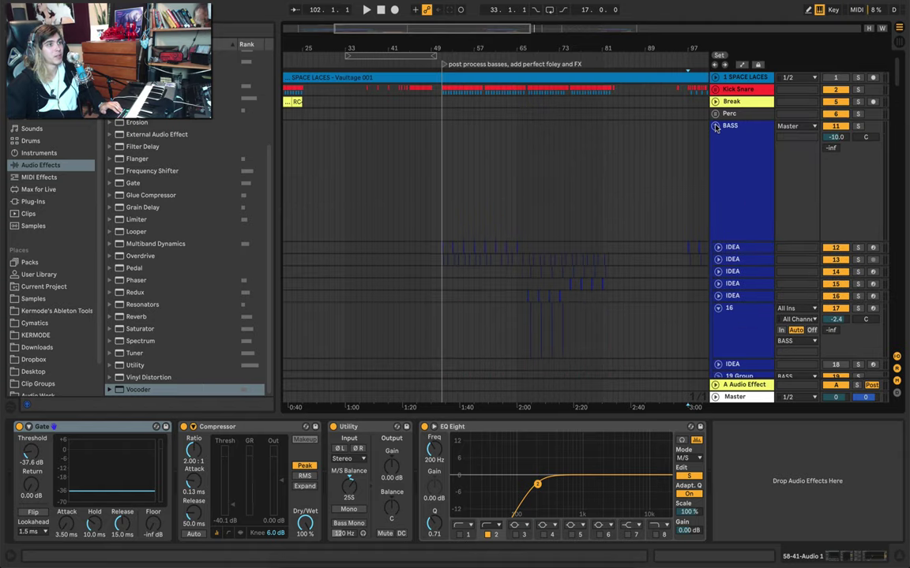
pyautogui.click(715, 127)
pyautogui.click(737, 159)
pyautogui.click(441, 161)
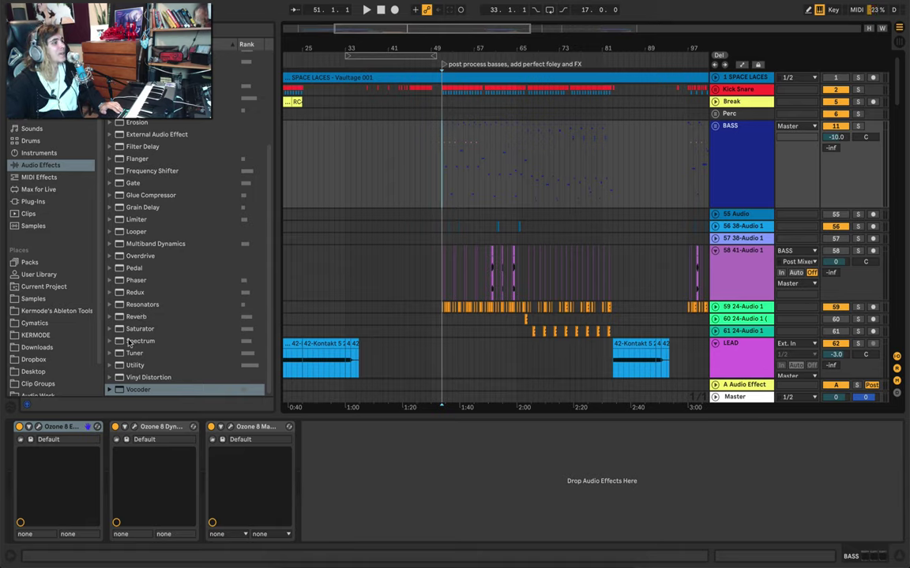
# Step: Add a Reverb to the BASS group and audition it with Decay Time at 3.62 s and Dry/Wet at 13 %
pyautogui.moveTo(135, 318); pyautogui.dragTo(444, 170)
pyautogui.press('space')
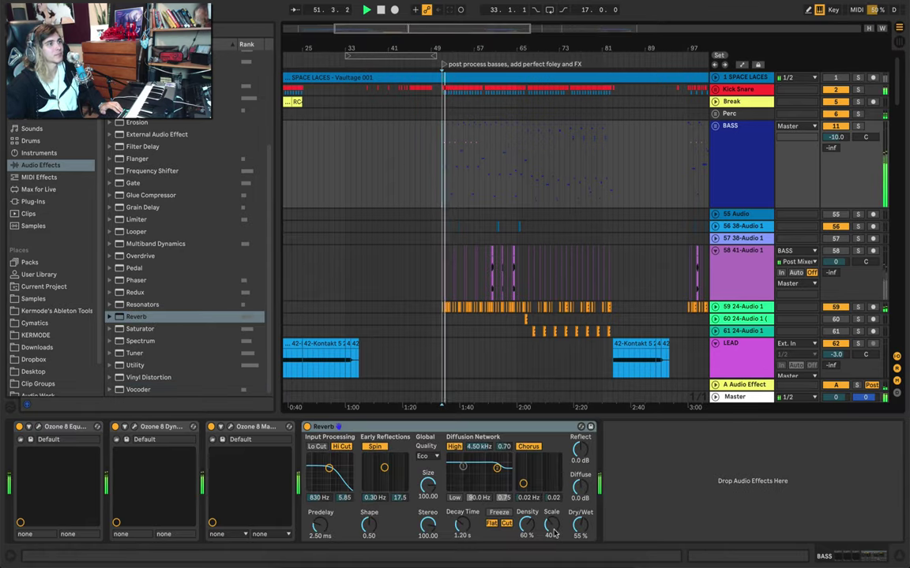
pyautogui.moveTo(465, 534); pyautogui.dragTo(464, 505)
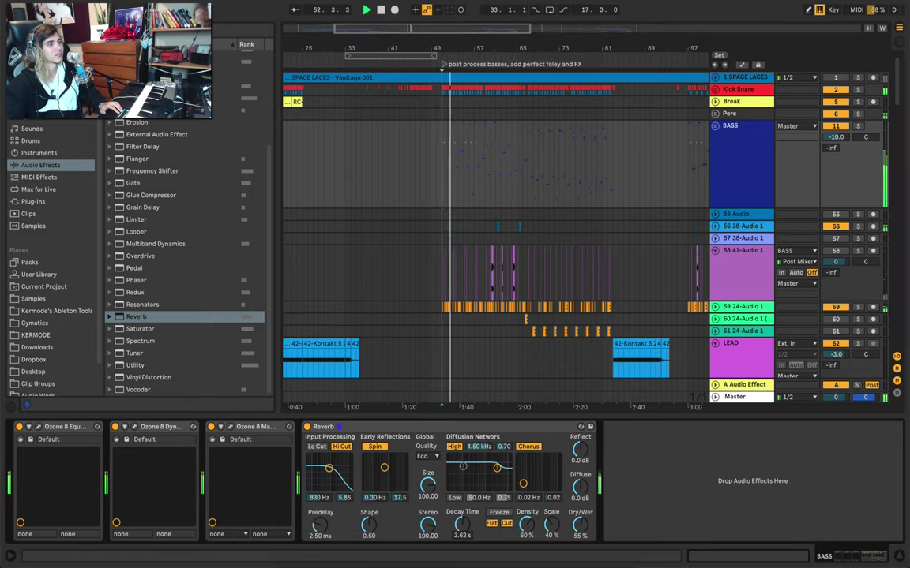
pyautogui.moveTo(580, 534); pyautogui.dragTo(581, 549)
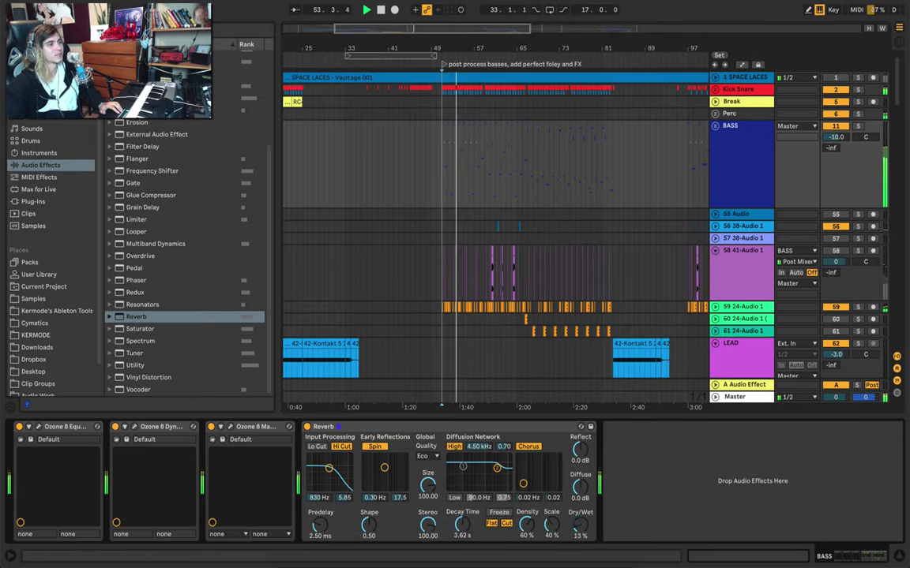
pyautogui.press('space')
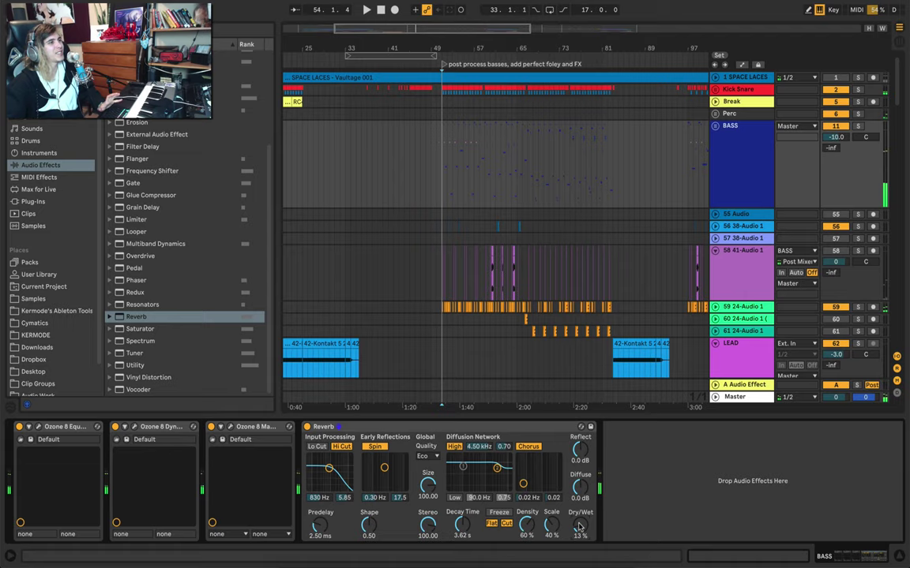
# Step: Raise the Reverb's Dry/Wet to 100 % and remove the device from the BASS group
pyautogui.moveTo(441, 49); pyautogui.dragTo(437, 158)
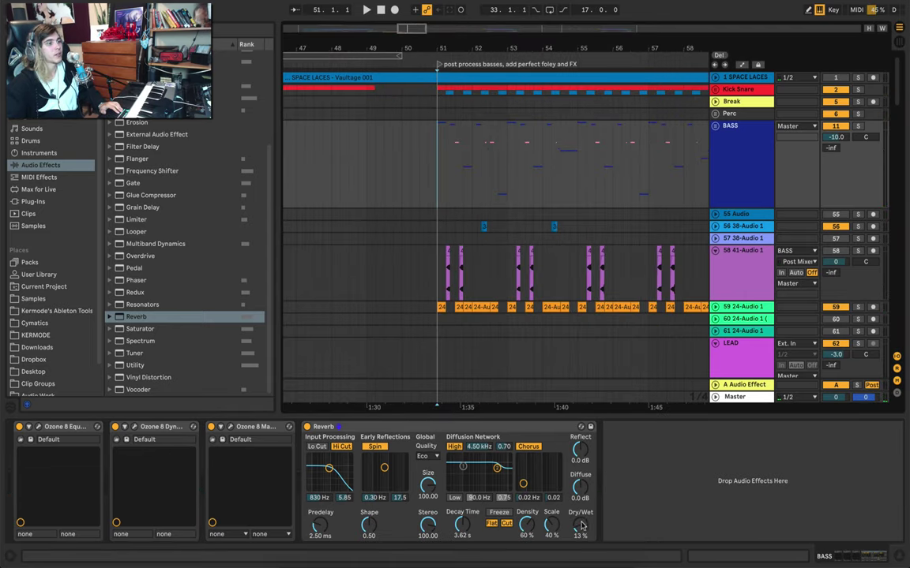
pyautogui.moveTo(581, 526); pyautogui.dragTo(582, 490)
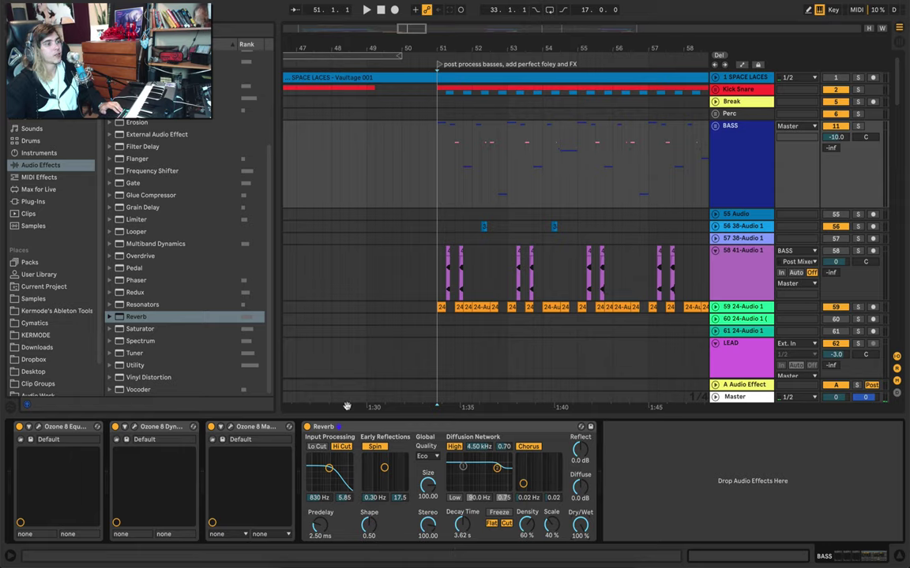
pyautogui.click(377, 430)
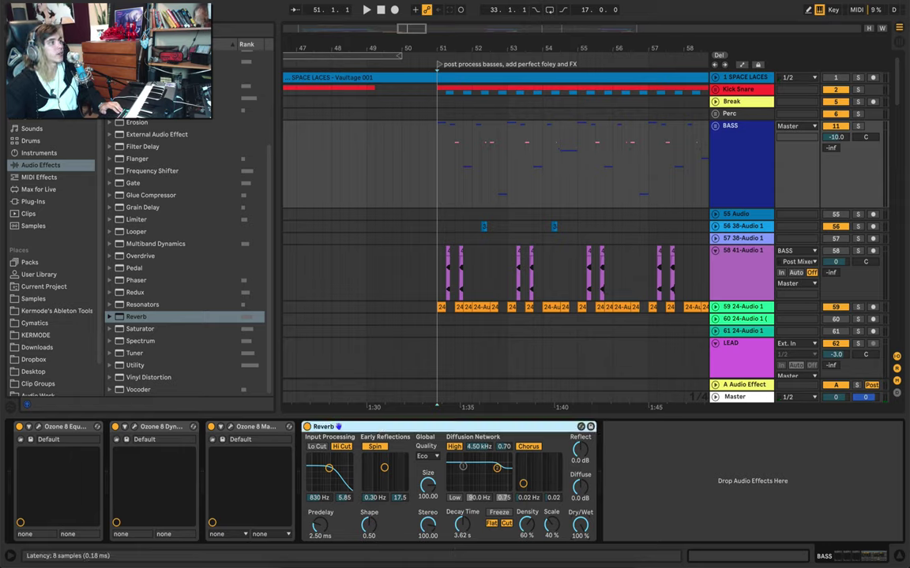
pyautogui.press('Delete')
# Step: Add Convolution Reverb Pro to the end of the BASS group's effects, set Dry/Wet to 100 %, and audition it from bar 51
pyautogui.click(49, 187)
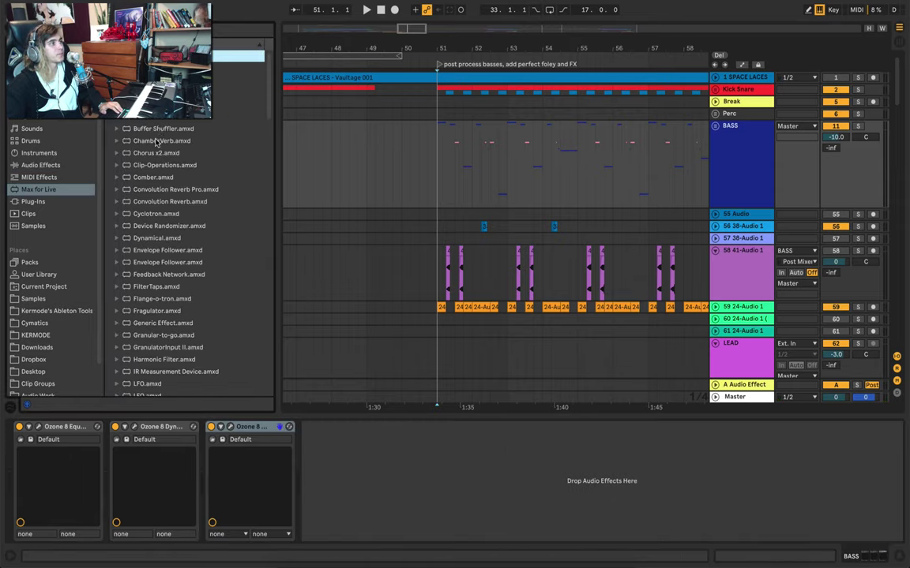
pyautogui.click(166, 190)
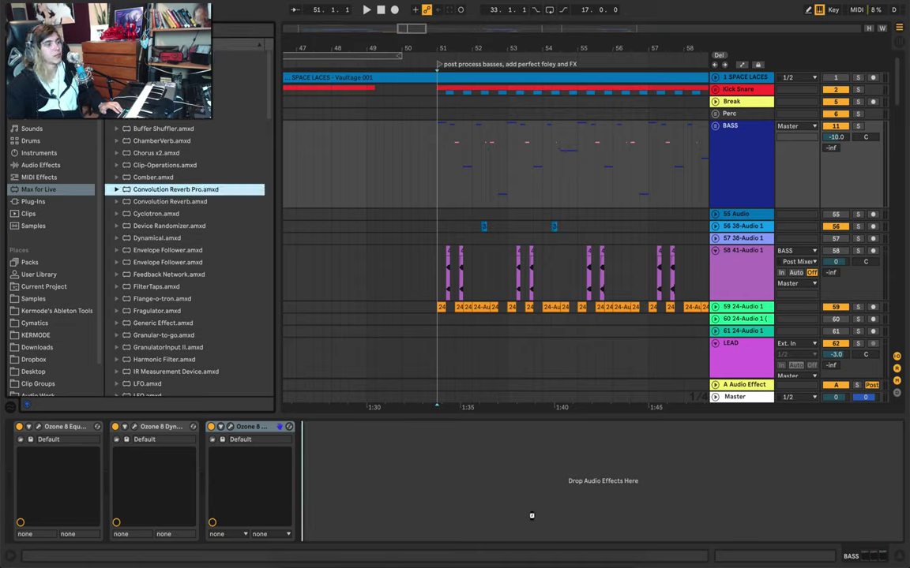
pyautogui.moveTo(607, 527); pyautogui.dragTo(608, 528)
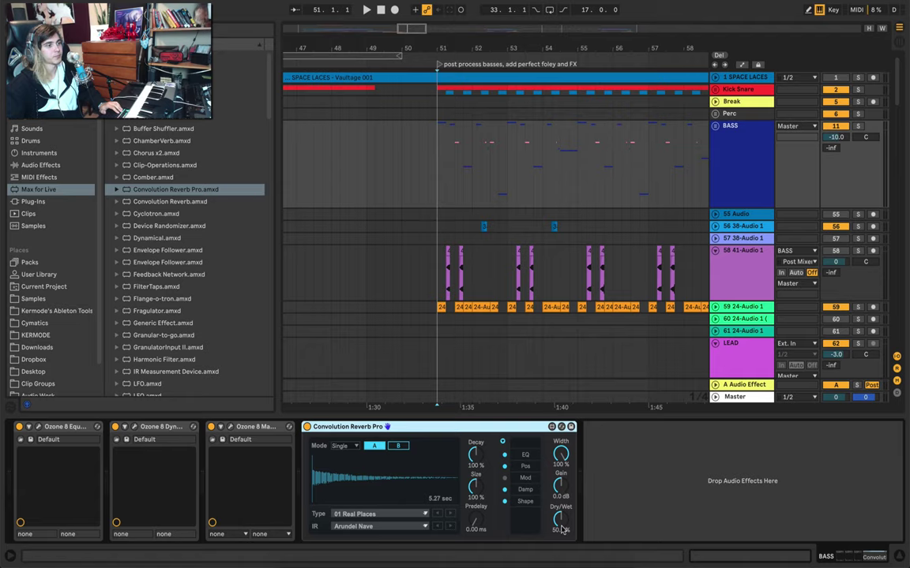
pyautogui.press('space')
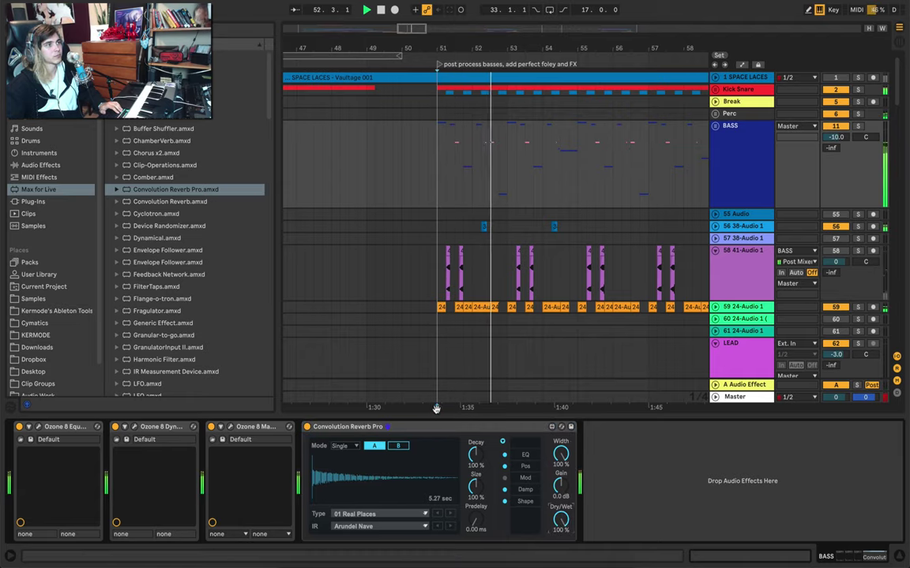
pyautogui.click(427, 431)
pyautogui.press('space')
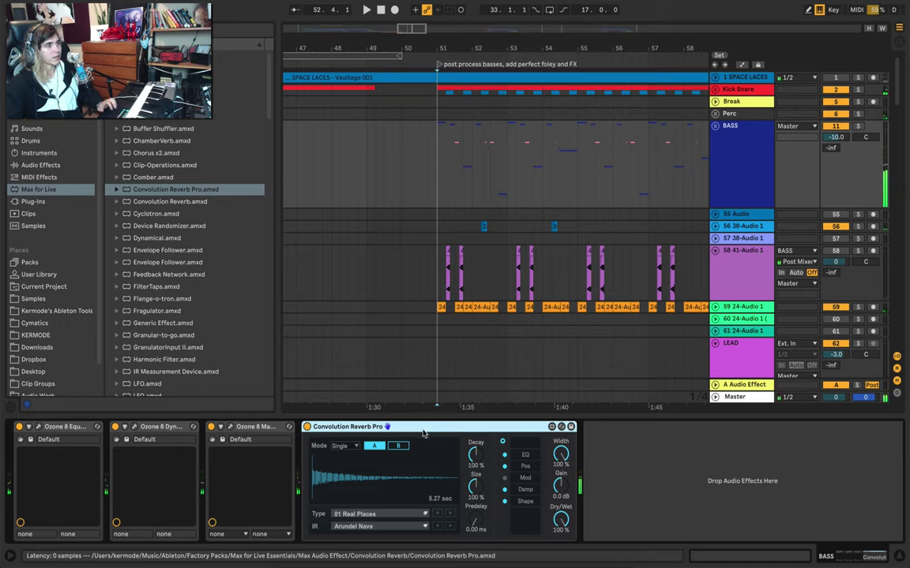
# Step: Group the Convolution Reverb Pro into an Audio Effect Rack and name its chain Wet
pyautogui.press('super+g')
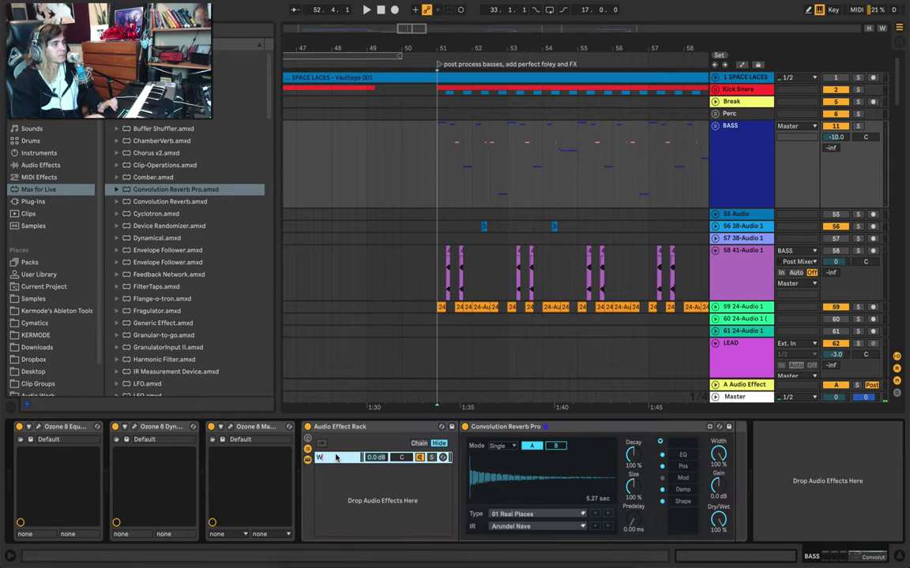
pyautogui.press('Return')
pyautogui.press('Tab')
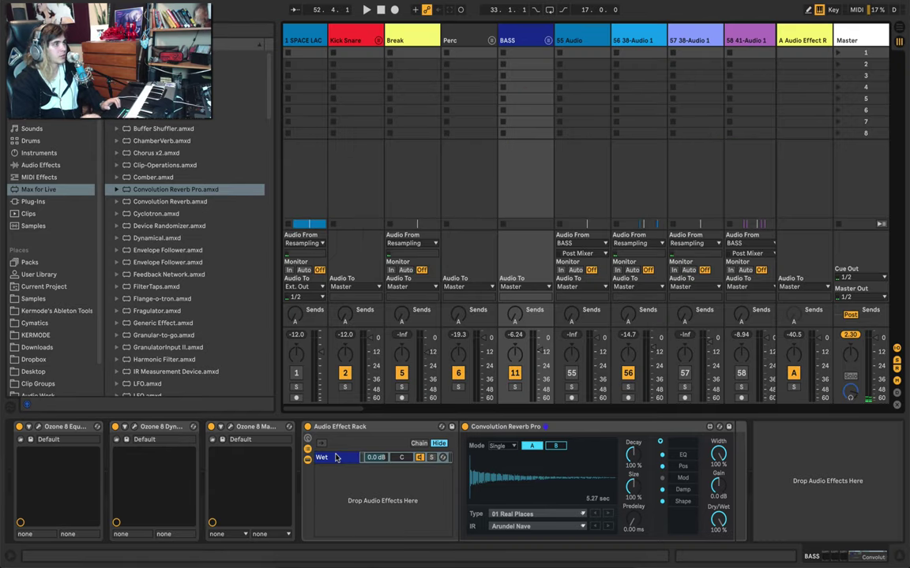
pyautogui.press('Tab')
pyautogui.click(335, 458)
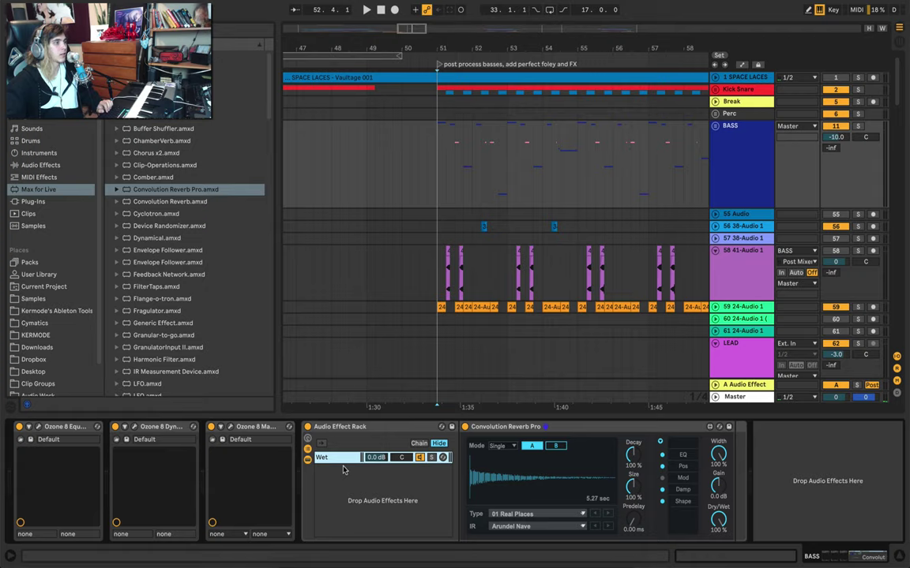
pyautogui.press('super+t')
pyautogui.rightClick(347, 478)
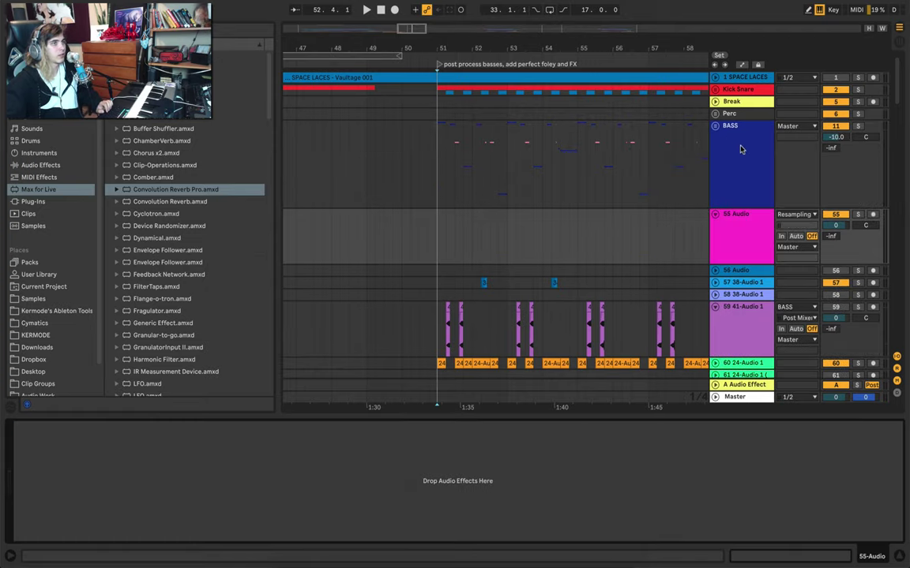
pyautogui.press('super+z')
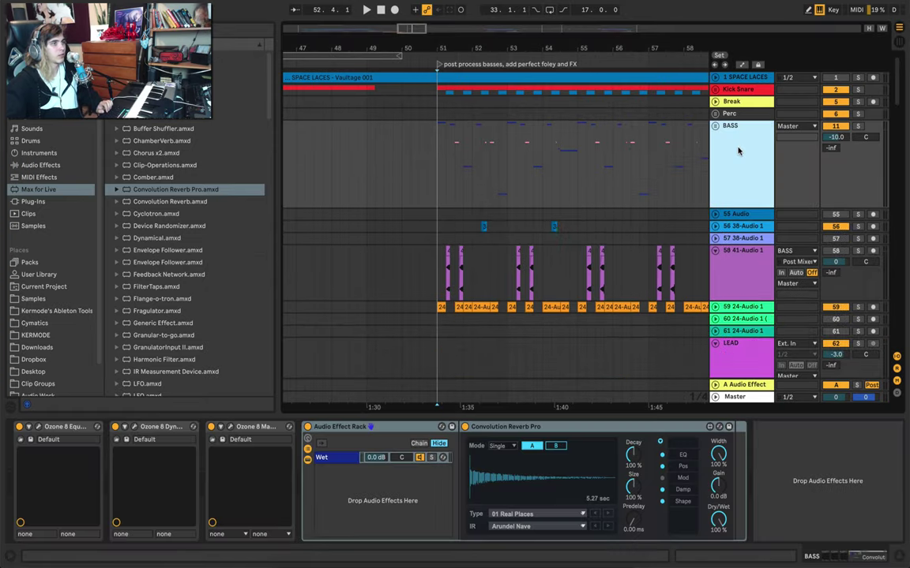
# Step: Create a second chain in the BASS group's Audio Effect Rack and name it Dry
pyautogui.press('super+z')
pyautogui.rightClick(369, 495)
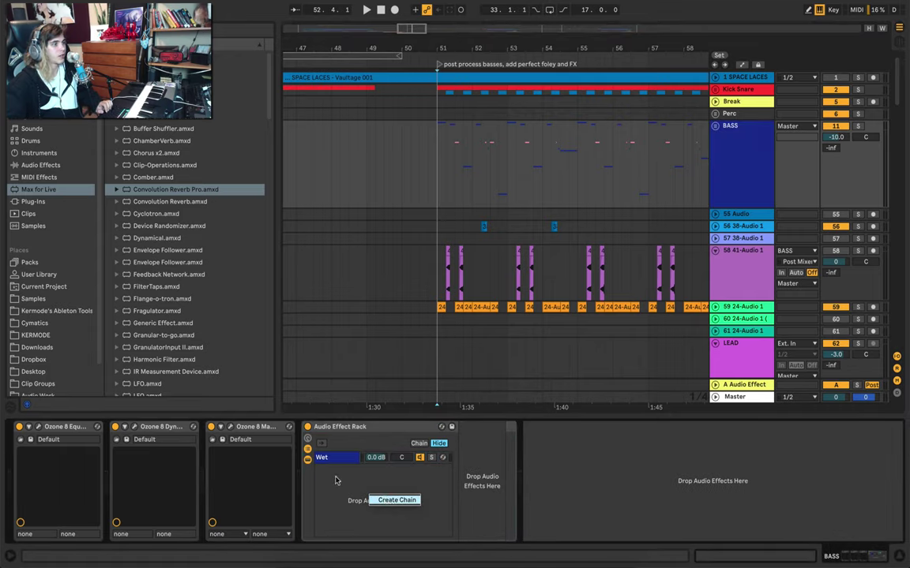
pyautogui.click(385, 501)
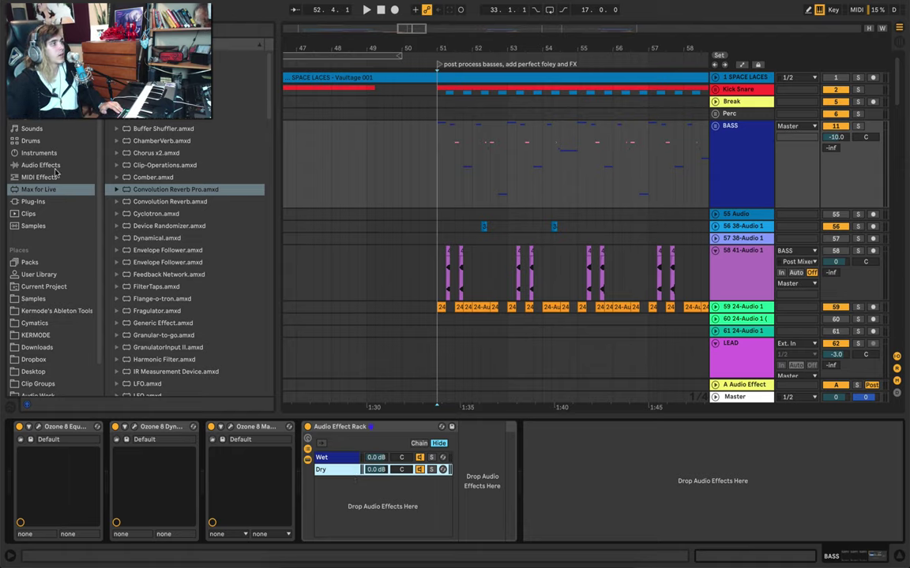
# Step: Add a Compressor after the Convolution Reverb Pro in the Wet chain and show its sidechain settings
pyautogui.click(54, 167)
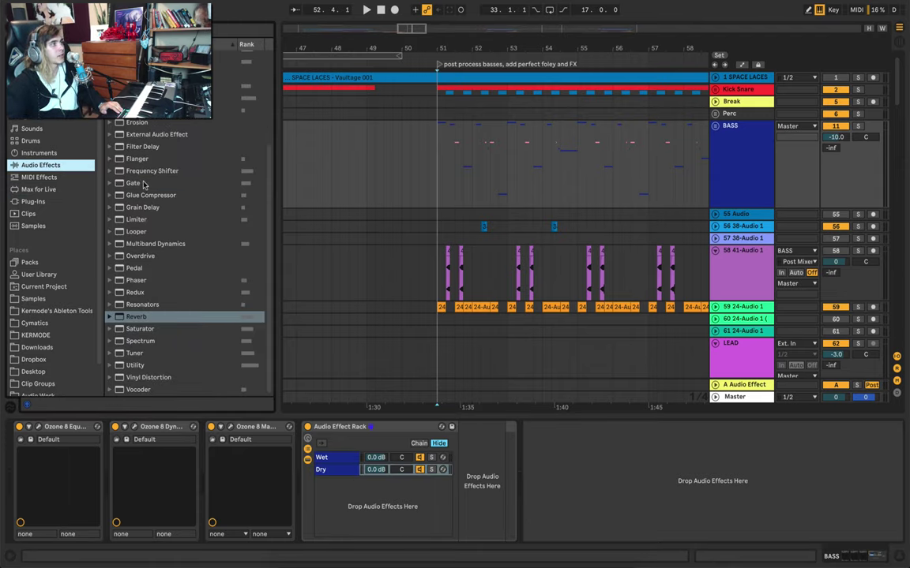
pyautogui.scroll(3, 143, 184)
pyautogui.moveTo(143, 89); pyautogui.dragTo(341, 461)
pyautogui.click(751, 428)
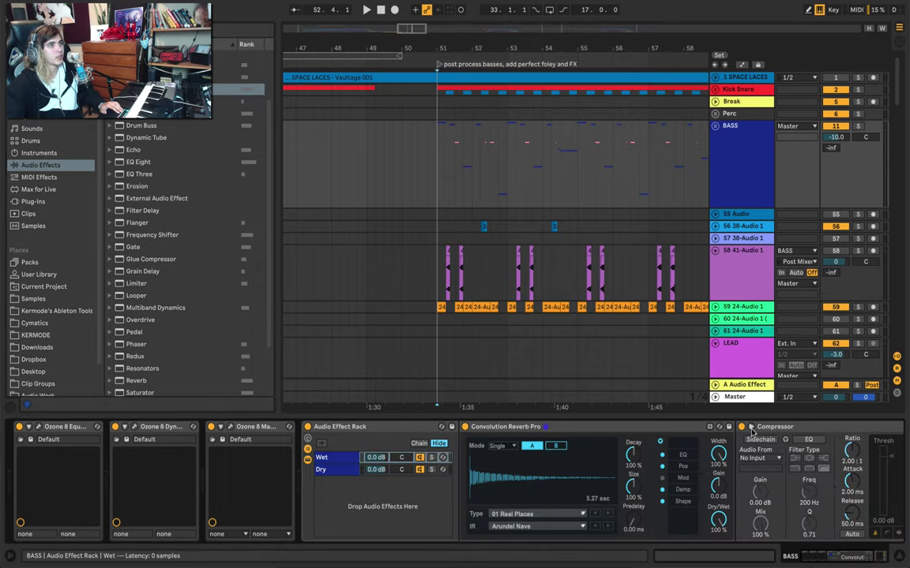
# Step: Set the Compressor's sidechain source to BASS and audition the result
pyautogui.click(756, 458)
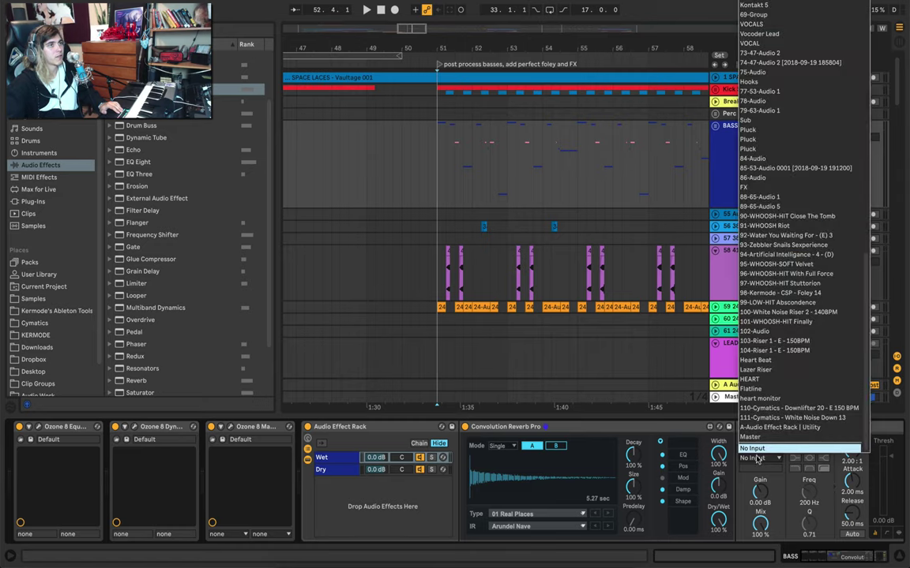
pyautogui.scroll(15, 762, 203)
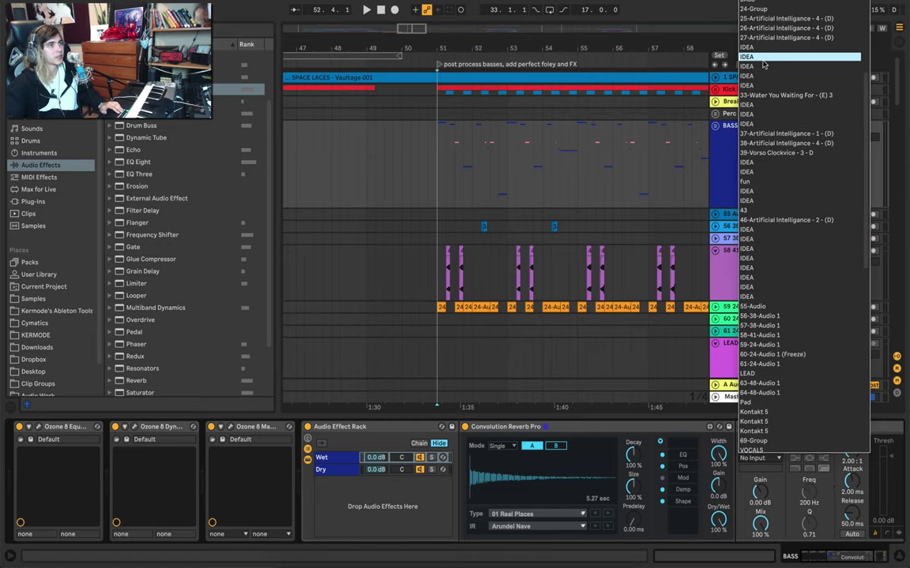
pyautogui.click(798, 0)
pyautogui.press('space')
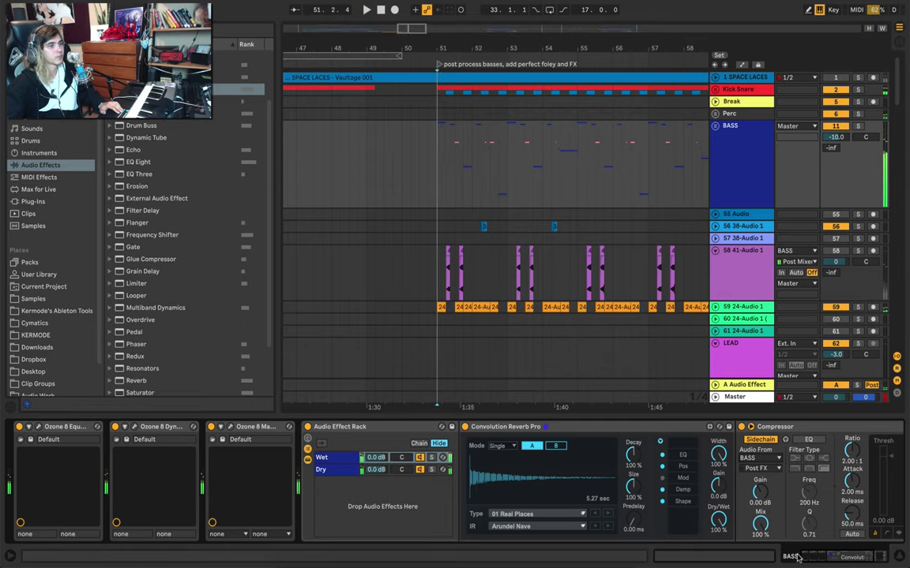
# Step: Try the BASS sidechain at Pre FX, audition it, and set its tap point to Audio Effect Rack | Dry | Pre FX
pyautogui.hscroll(4, 746, 539)
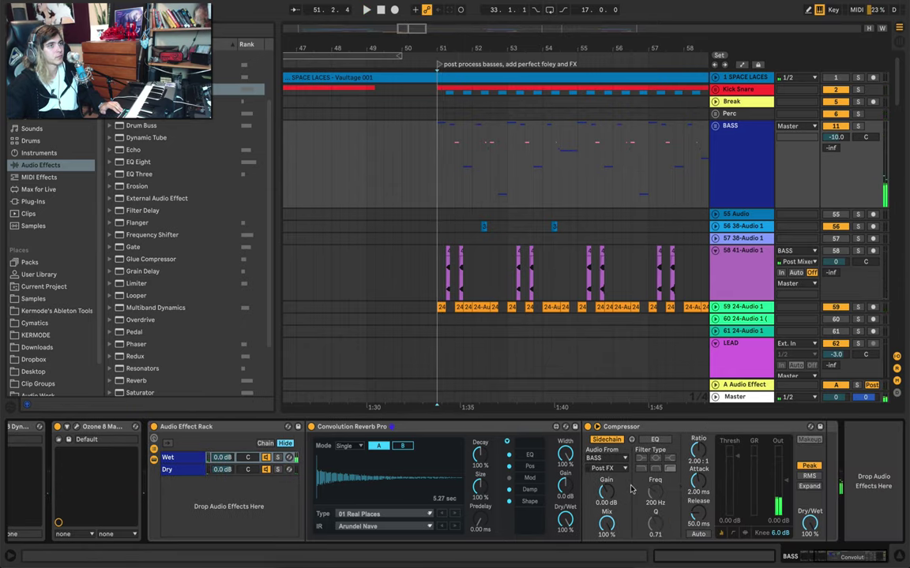
pyautogui.click(614, 458)
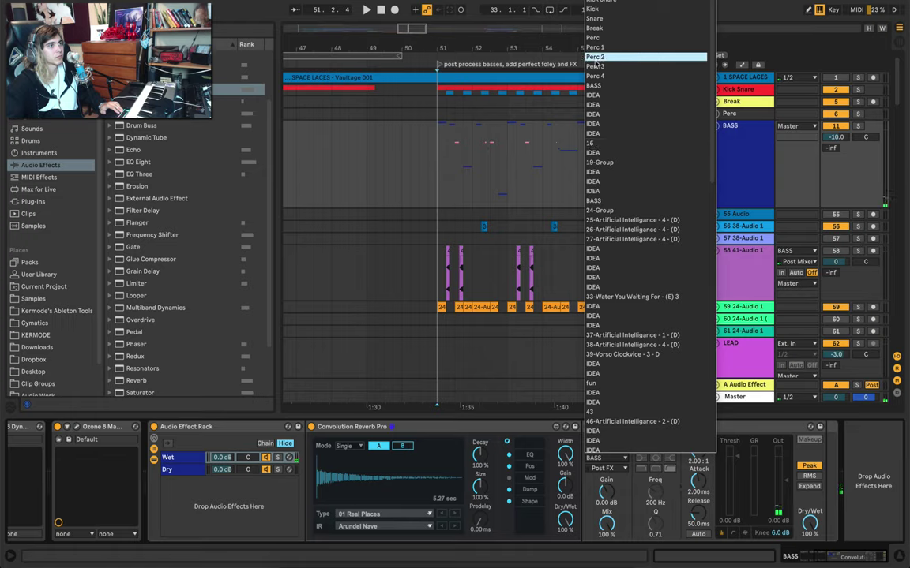
pyautogui.press('Return')
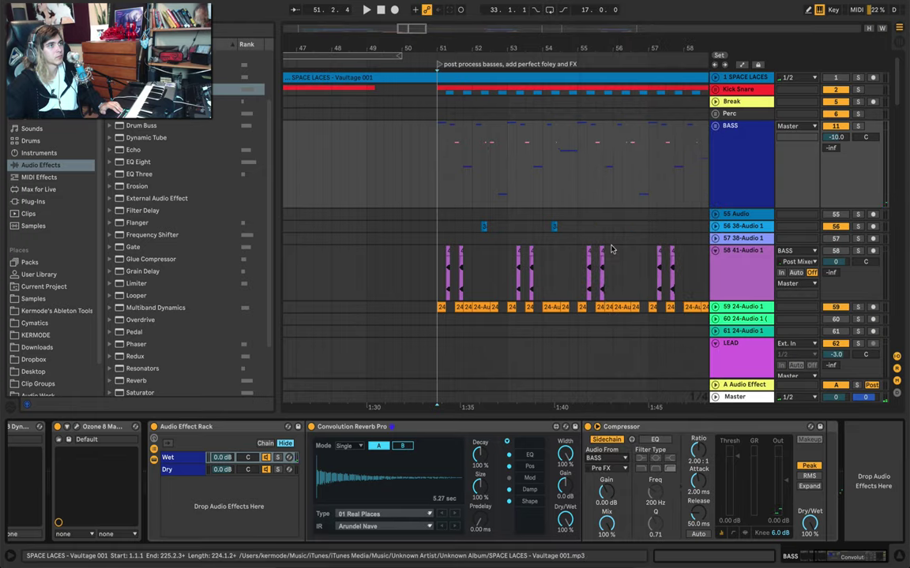
pyautogui.press('space')
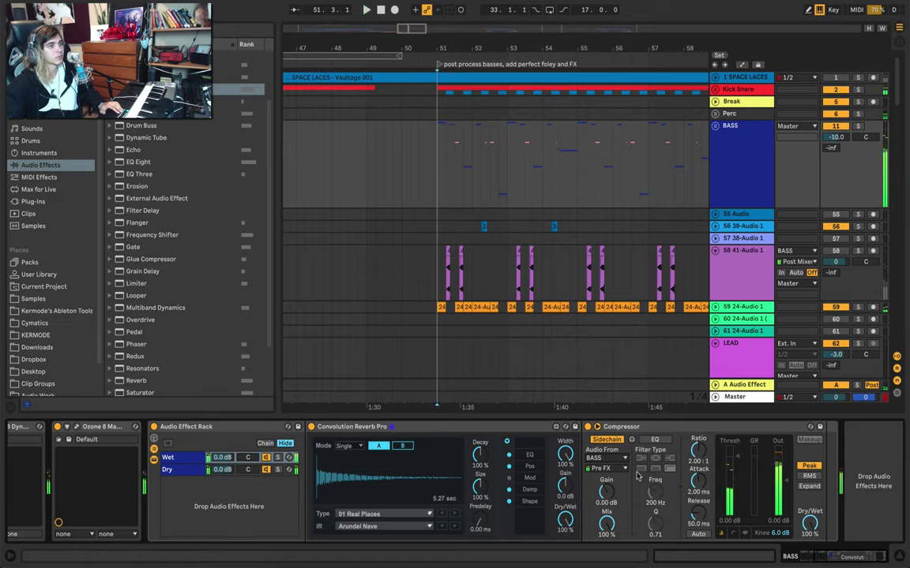
pyautogui.click(623, 469)
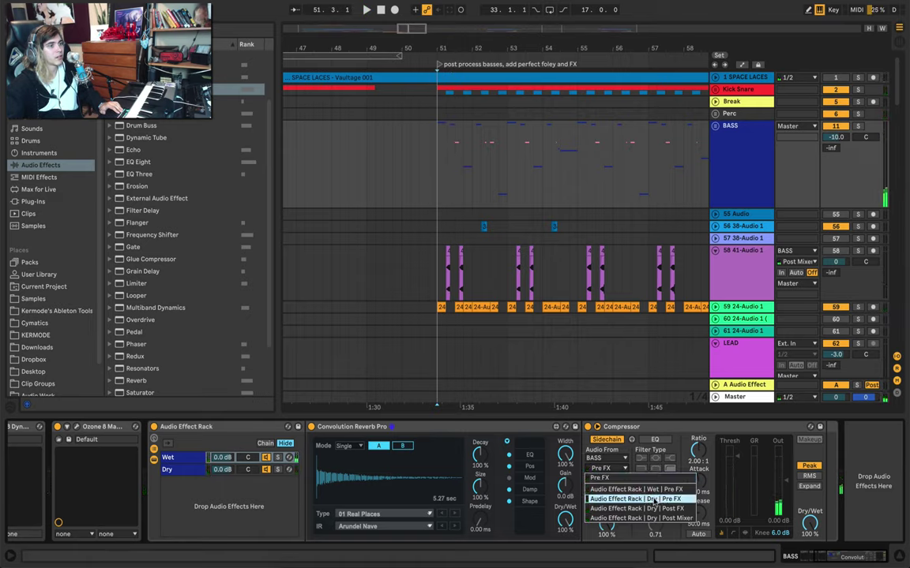
# Step: Set the Compressor's Threshold to -inf dB, Ratio to inf : 1, Attack to 0.05 ms and Release to 7.52 ms, and audition from bar 51
pyautogui.click(732, 476)
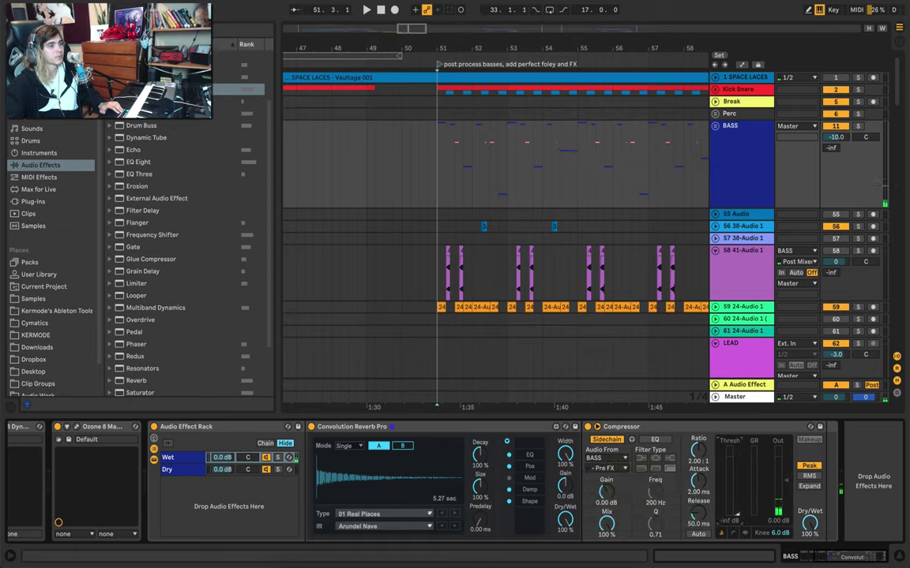
pyautogui.press('space')
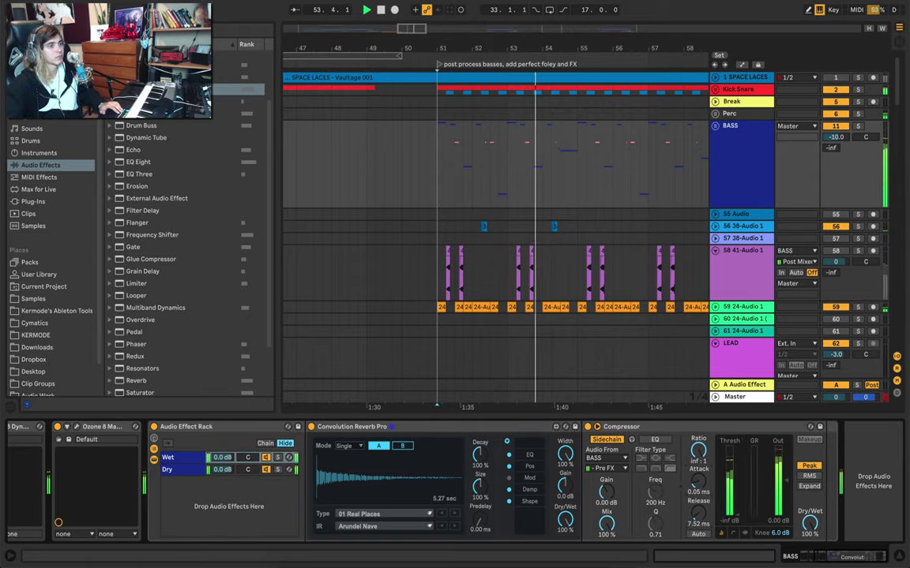
pyautogui.press('space')
pyautogui.click(438, 188)
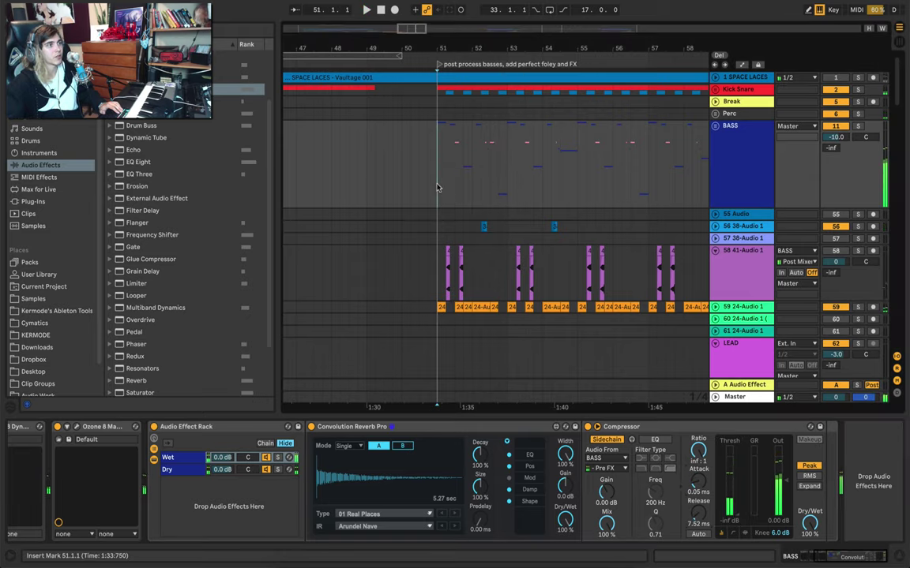
pyautogui.press('space')
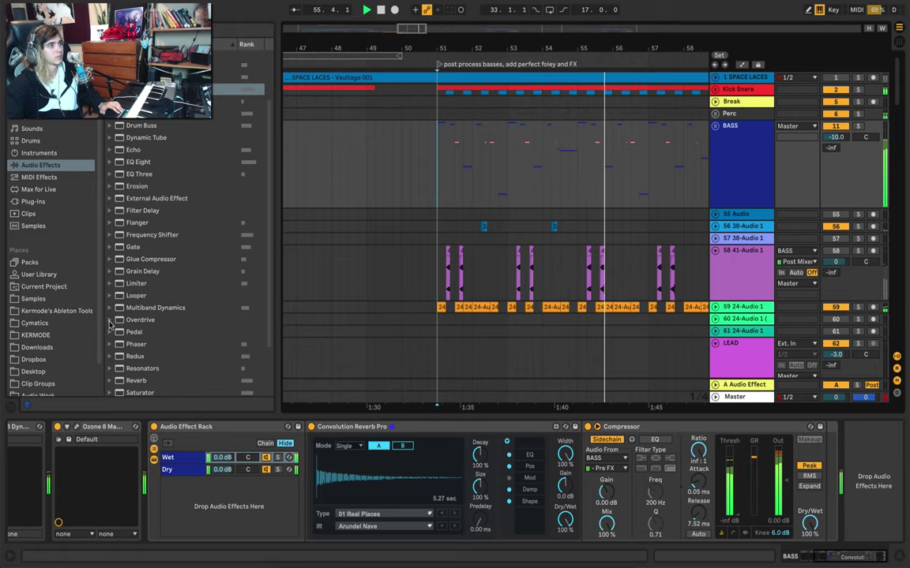
# Step: Insert a new audio track below the BASS group and set its audio input to BASS
pyautogui.click(738, 159)
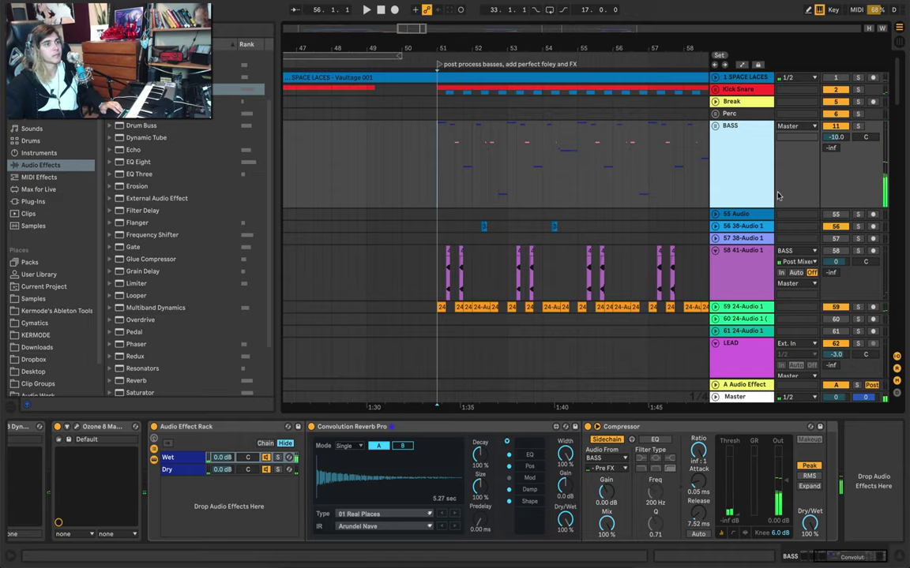
pyautogui.moveTo(773, 220); pyautogui.dragTo(773, 259)
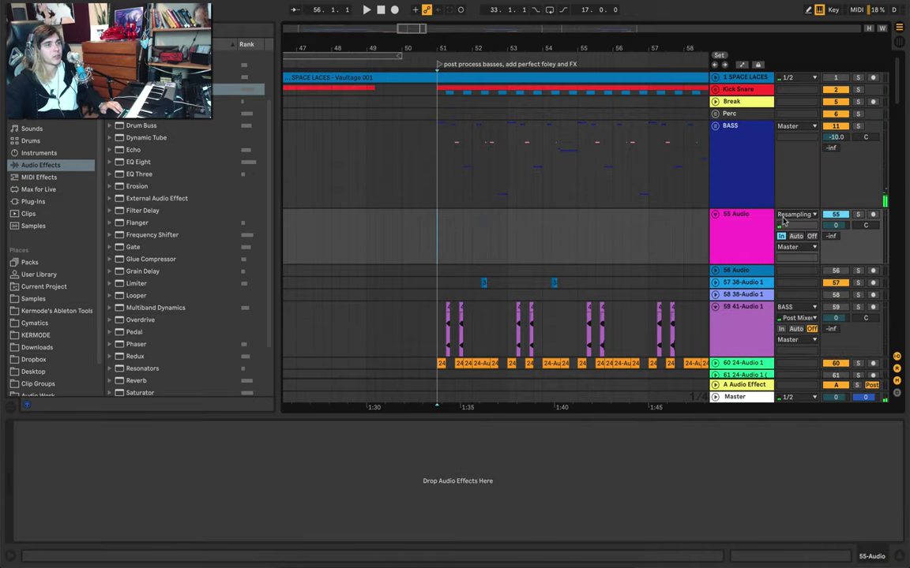
pyautogui.click(783, 218)
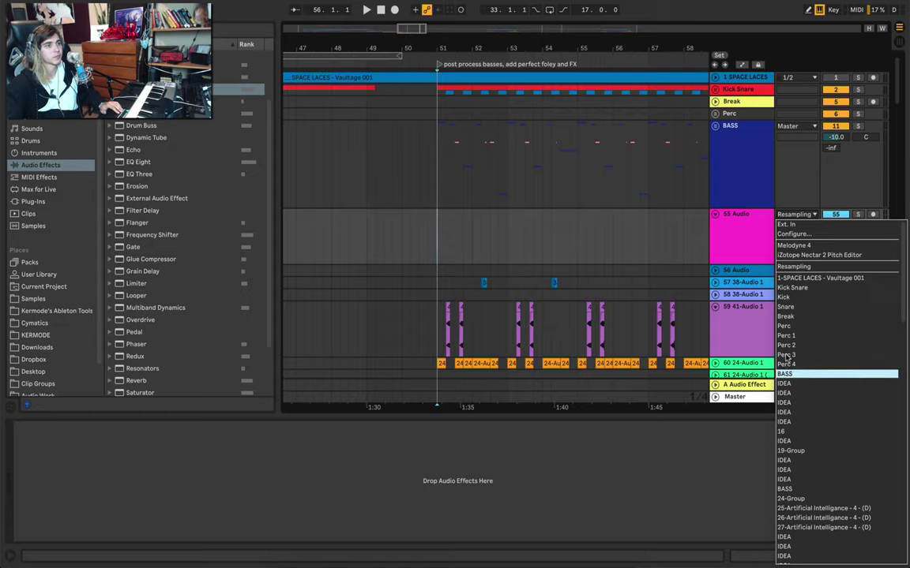
pyautogui.click(785, 374)
# Step: Set the new audio track's input tap point to Audio Effect Rack | Wet | Post FX
pyautogui.click(796, 226)
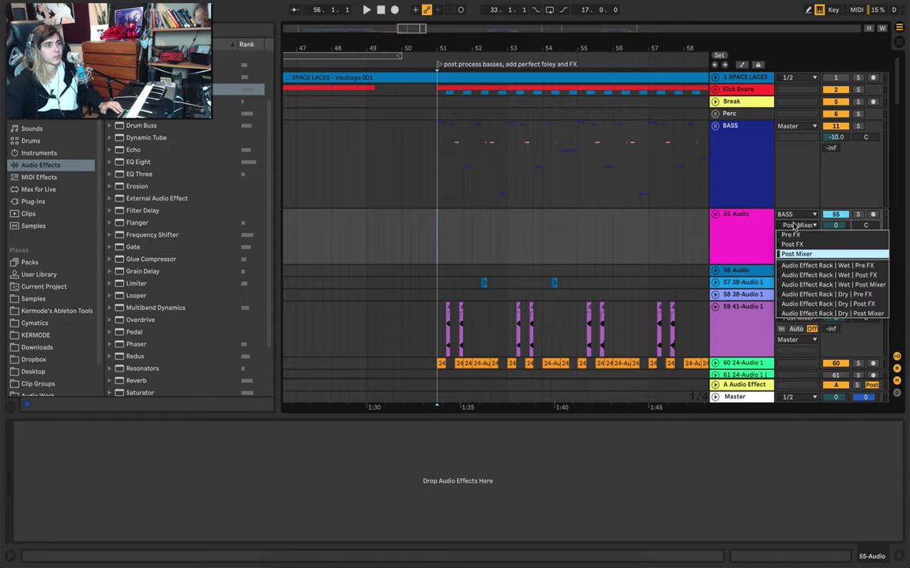
pyautogui.click(820, 264)
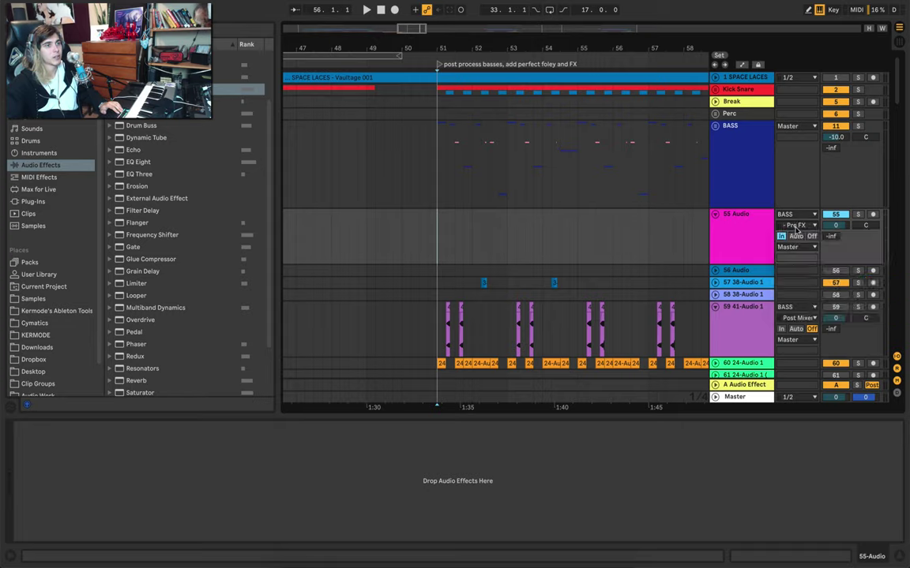
pyautogui.click(801, 226)
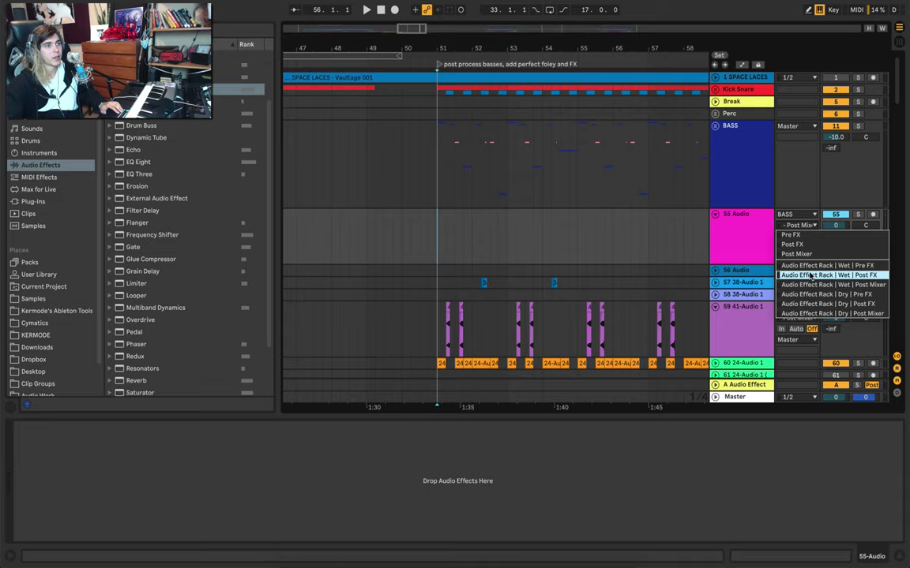
pyautogui.click(811, 276)
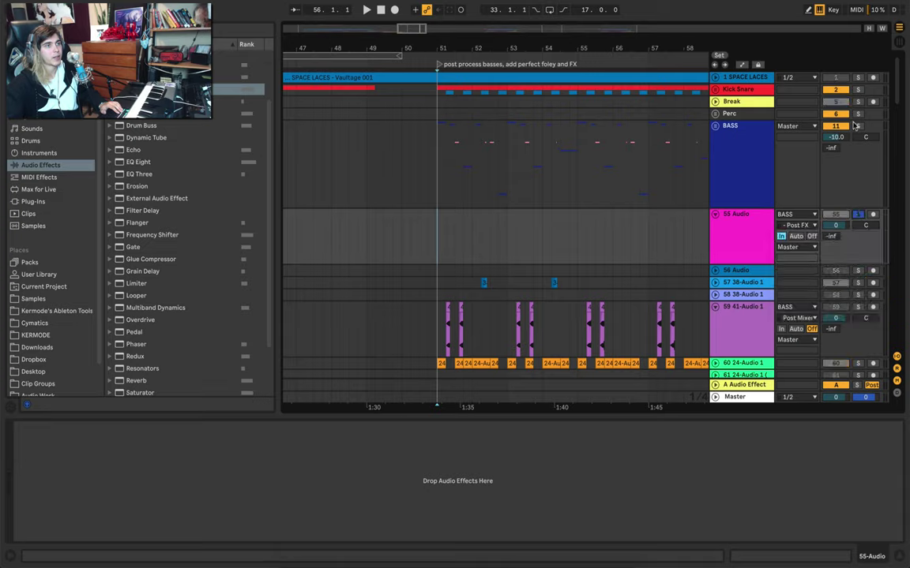
# Step: Compare the new wet track and the BASS group in solo during playback, and clear the solo
pyautogui.press('space')
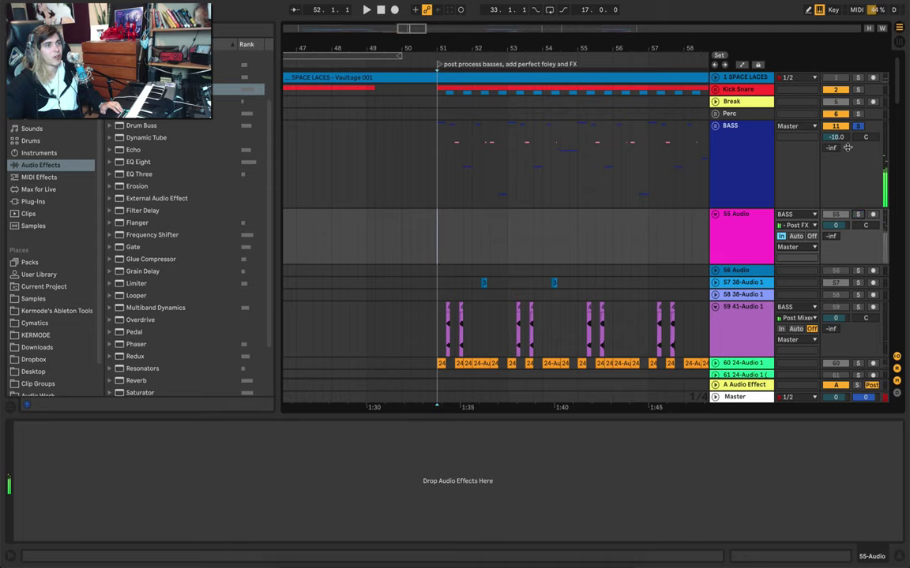
pyautogui.click(771, 160)
pyautogui.click(859, 128)
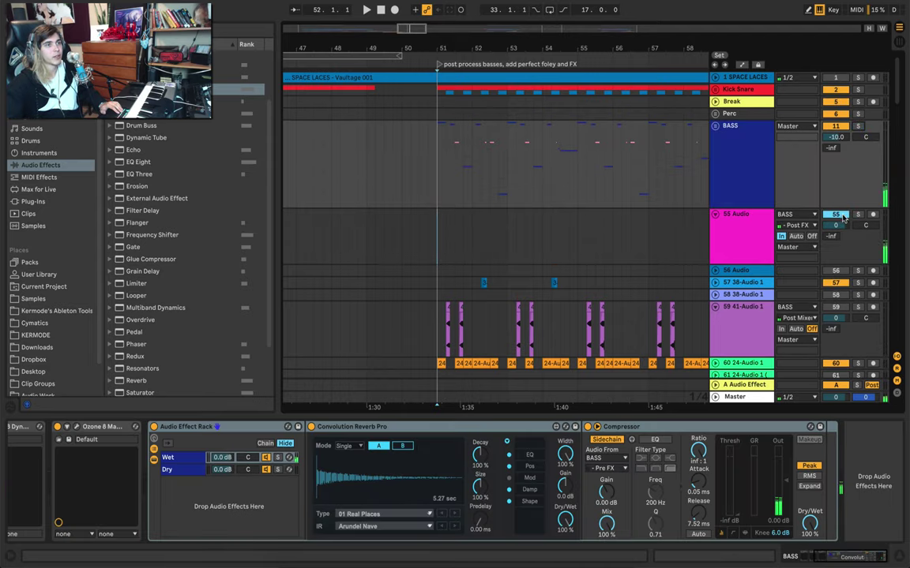
# Step: Arm the new audio track for recording and loop bars 51 to 57 of the BASS group
pyautogui.click(873, 214)
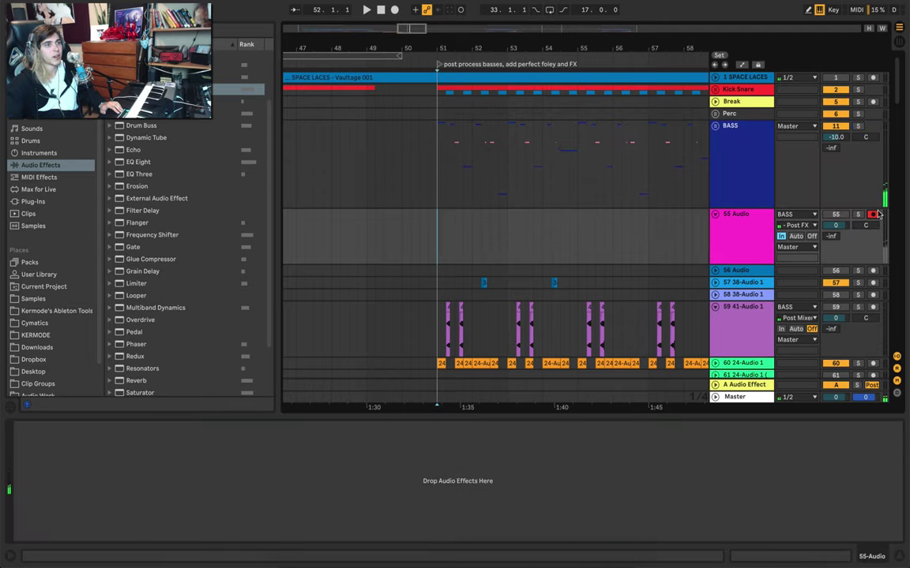
pyautogui.click(434, 152)
pyautogui.moveTo(503, 48); pyautogui.dragTo(503, 33)
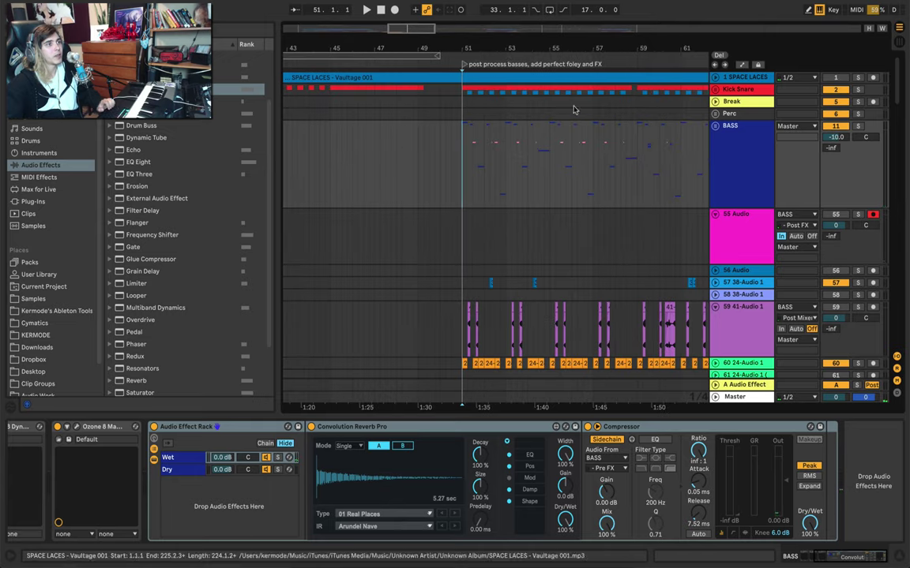
pyautogui.keyDown('shift'); pyautogui.click(593, 159); pyautogui.keyUp('shift')
pyautogui.hotkey('ctrl', 'l')
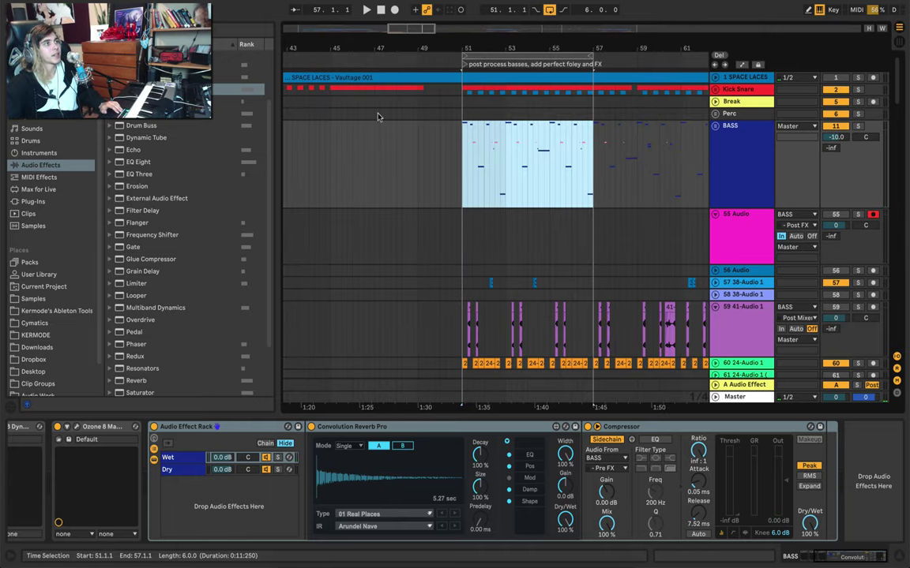
# Step: Record the wet BASS signal to the 55 Audio track while stepping through 11 Experimental impulse responses up to ABLCR Cabinate in a Room
pyautogui.click(242, 478)
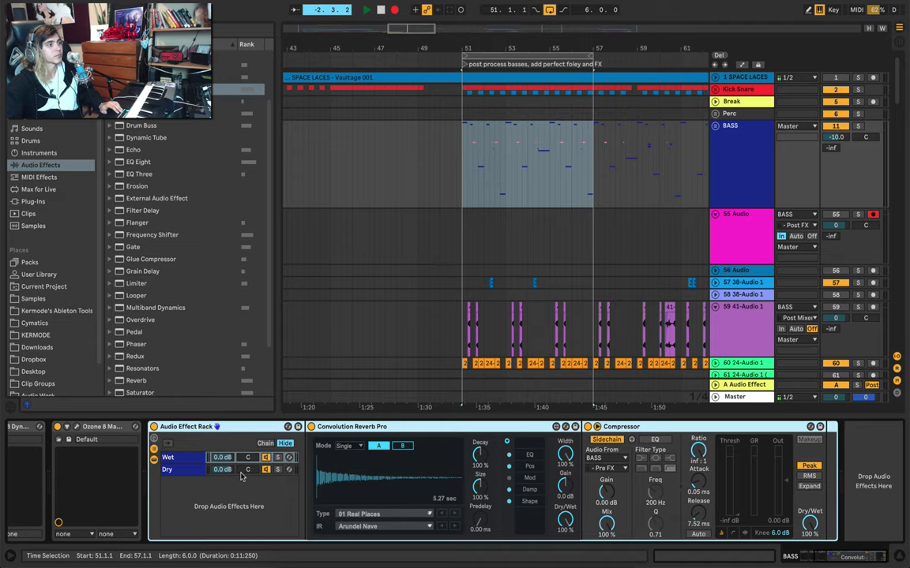
pyautogui.click(443, 531)
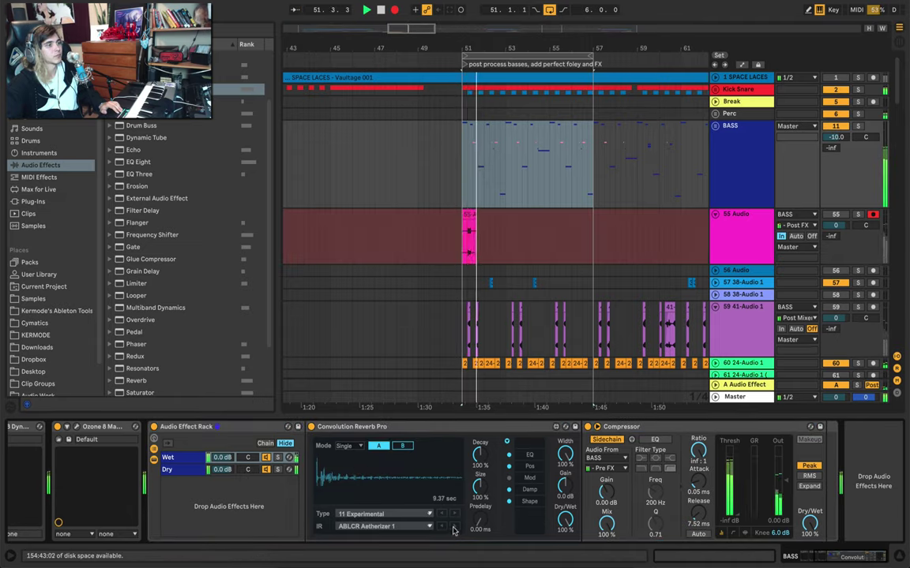
pyautogui.click(453, 529)
pyautogui.click(453, 528)
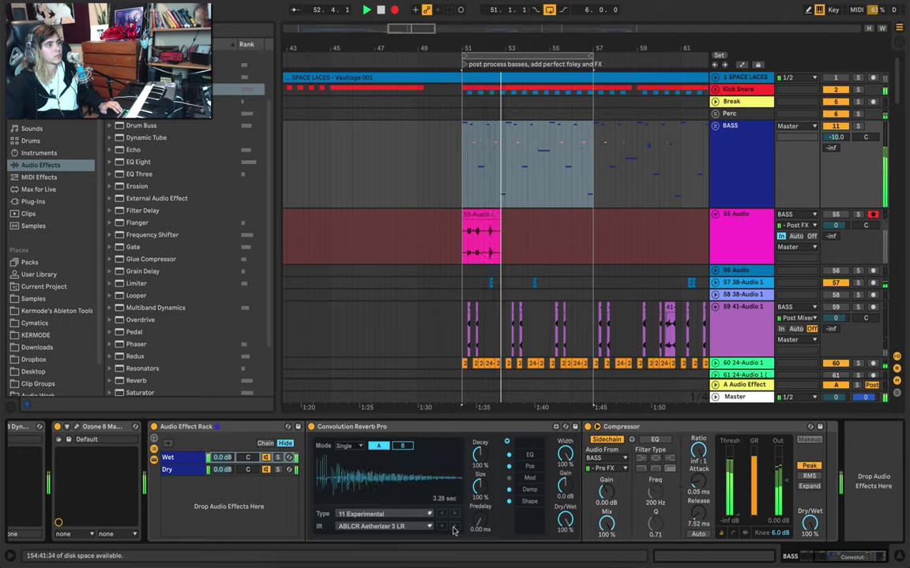
pyautogui.click(454, 527)
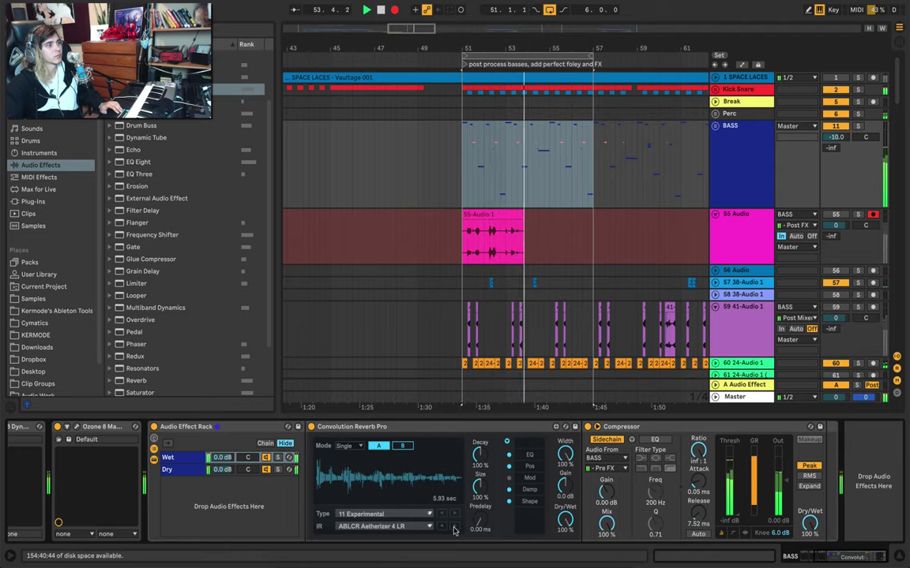
pyautogui.click(454, 528)
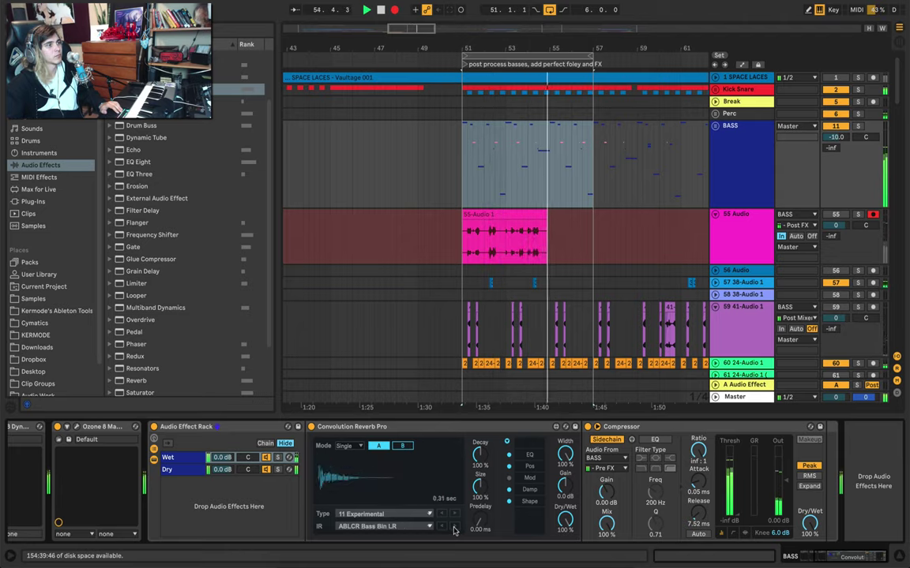
pyautogui.click(454, 527)
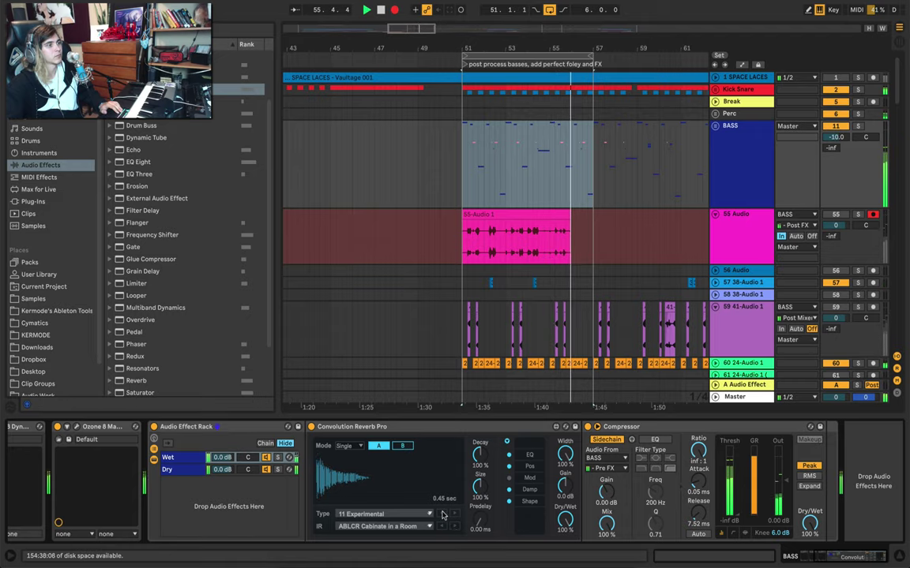
# Step: Keep recording while switching the reverb type through Springs, Plates Real and Bigger Spaces to BM7 Bath House, and stop the recording
pyautogui.click(442, 515)
pyautogui.click(443, 514)
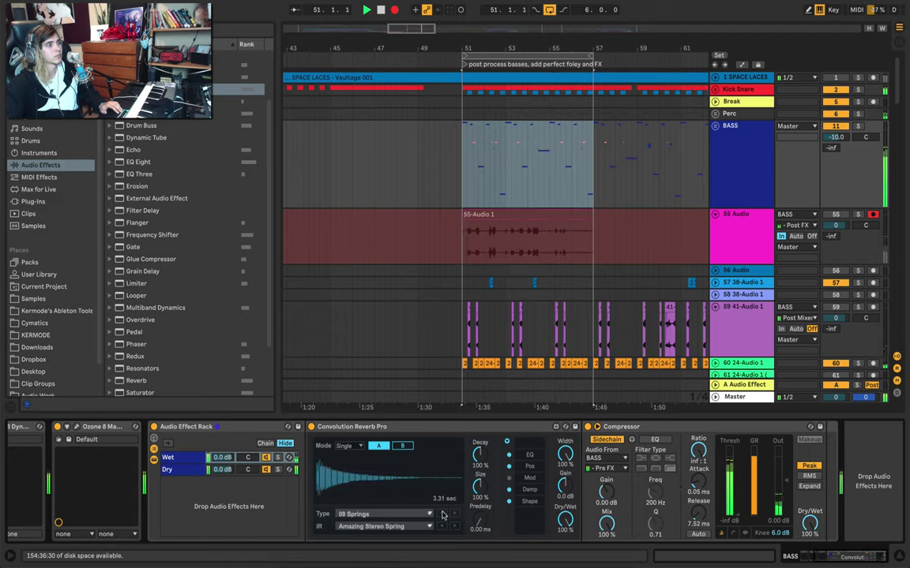
pyautogui.click(441, 515)
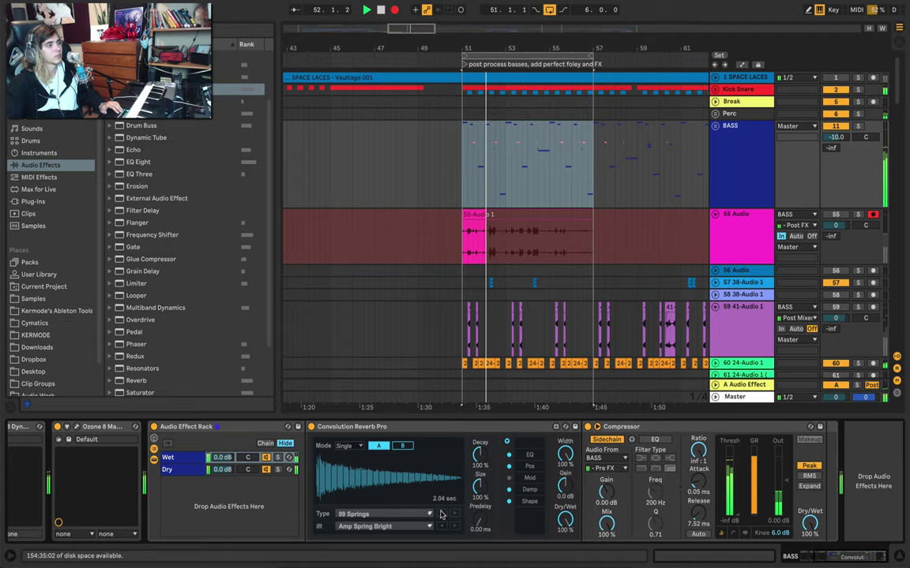
pyautogui.click(442, 515)
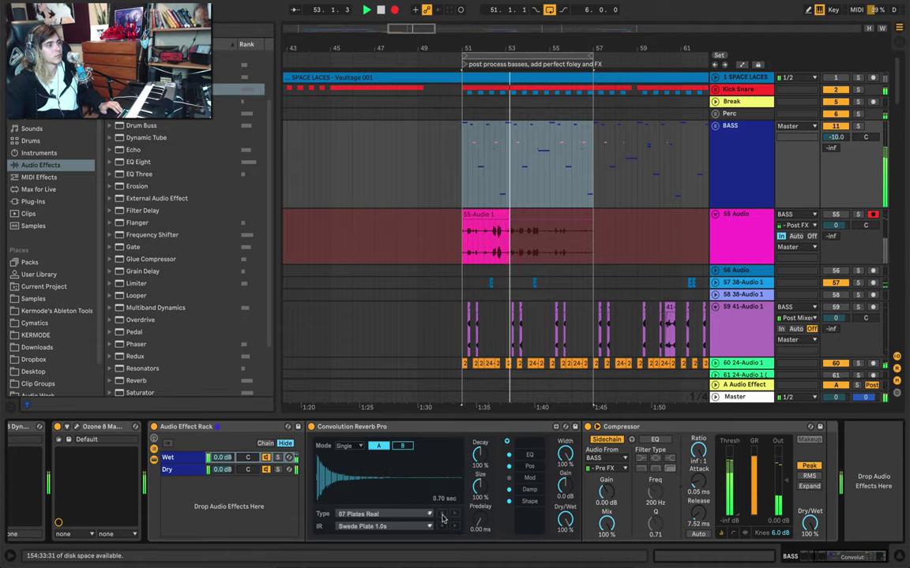
pyautogui.click(455, 527)
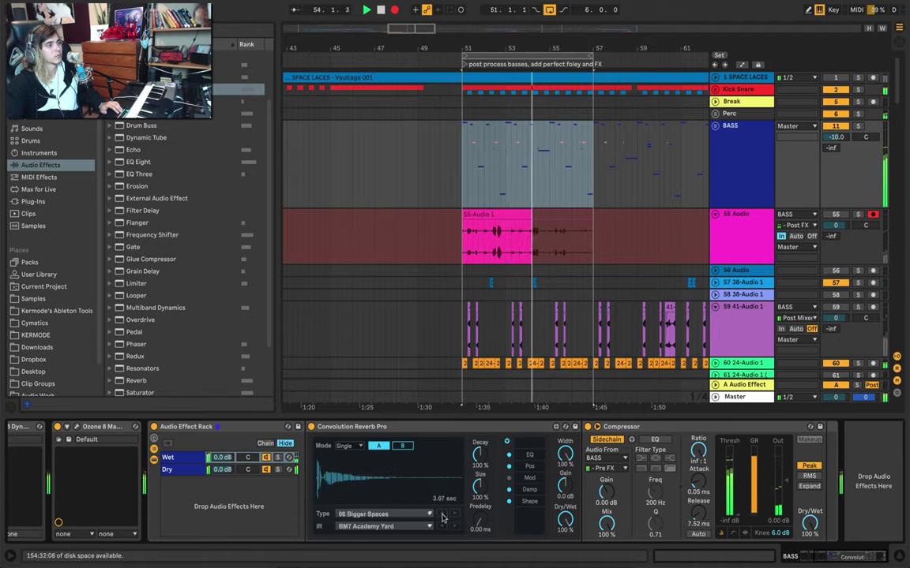
pyautogui.click(455, 527)
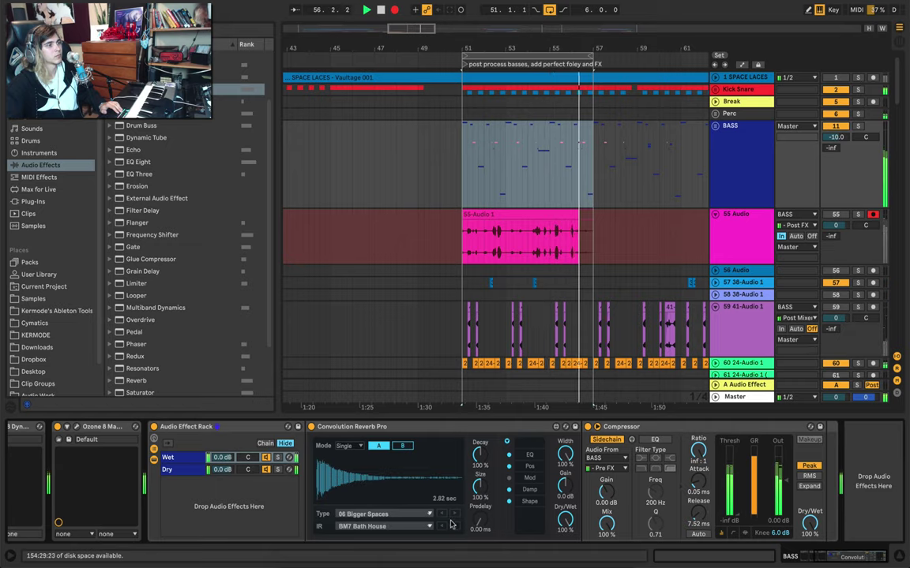
pyautogui.click(454, 527)
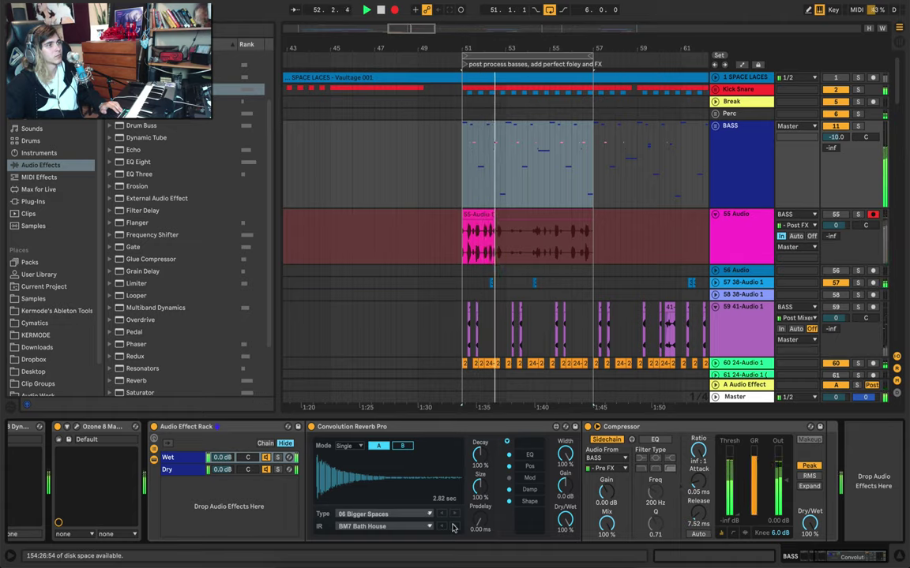
pyautogui.click(592, 230)
pyautogui.press('space')
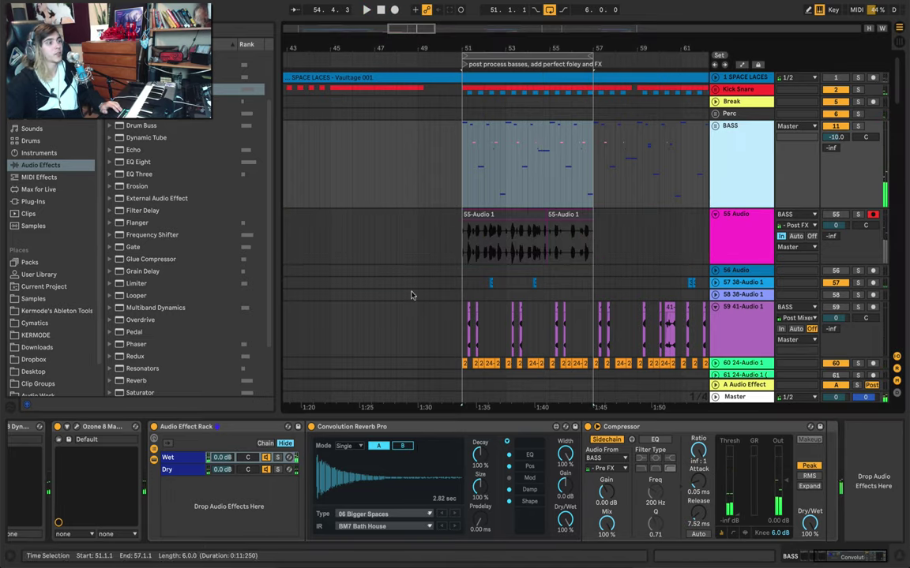
# Step: Delete the Audio Effect Rack from the BASS group and activate the 55 Audio track
pyautogui.click(193, 427)
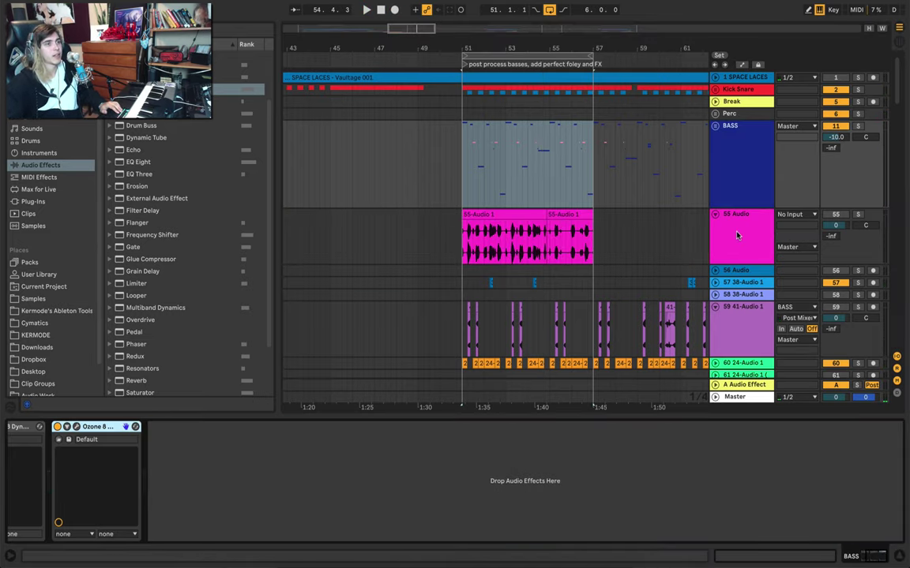
pyautogui.click(737, 235)
pyautogui.click(834, 216)
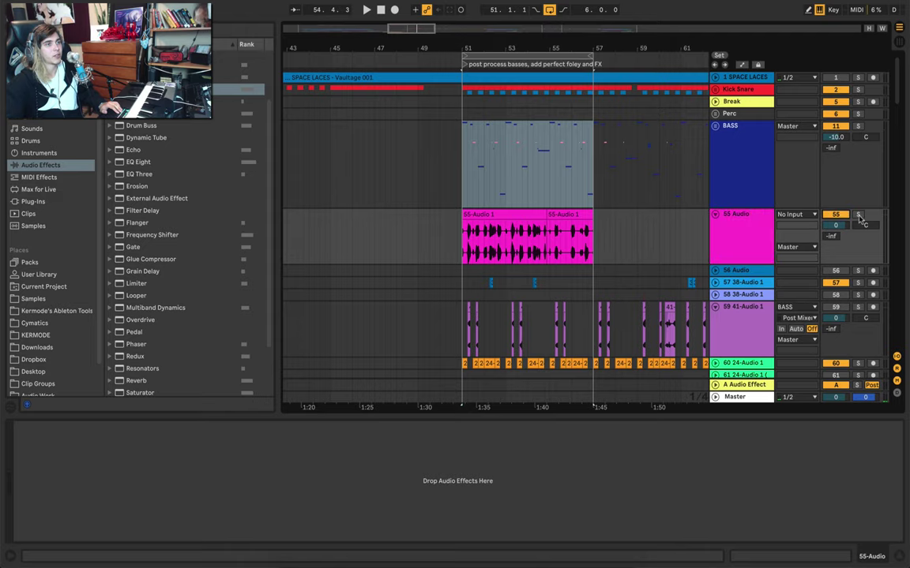
# Step: Open the first recorded clip and insert a new audio track below 55 Audio
pyautogui.click(545, 216)
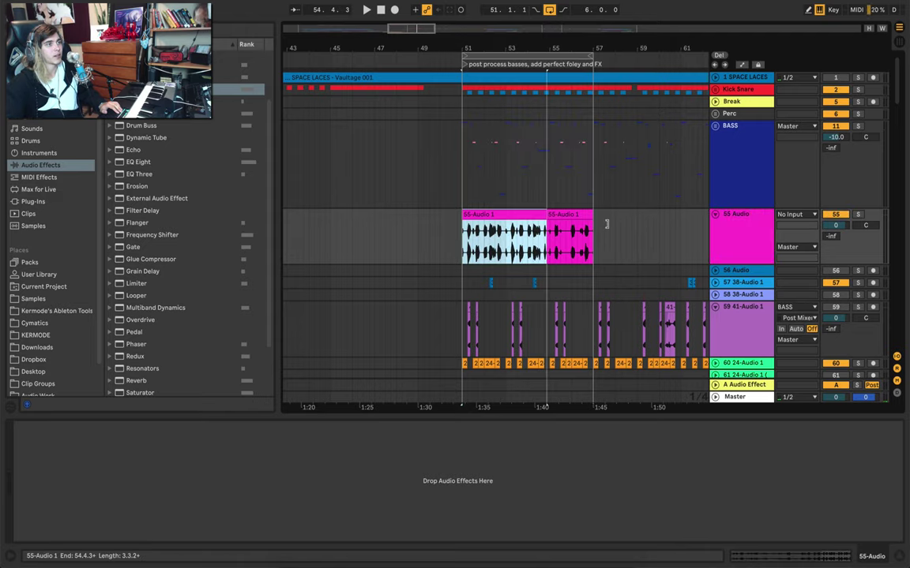
pyautogui.doubleClick(520, 214)
pyautogui.moveTo(463, 50); pyautogui.dragTo(463, 107)
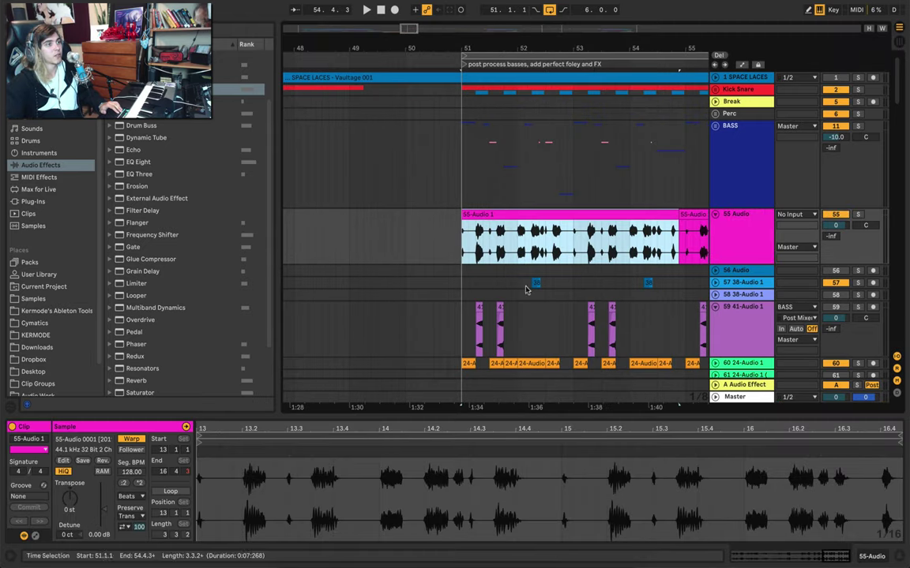
pyautogui.click(738, 245)
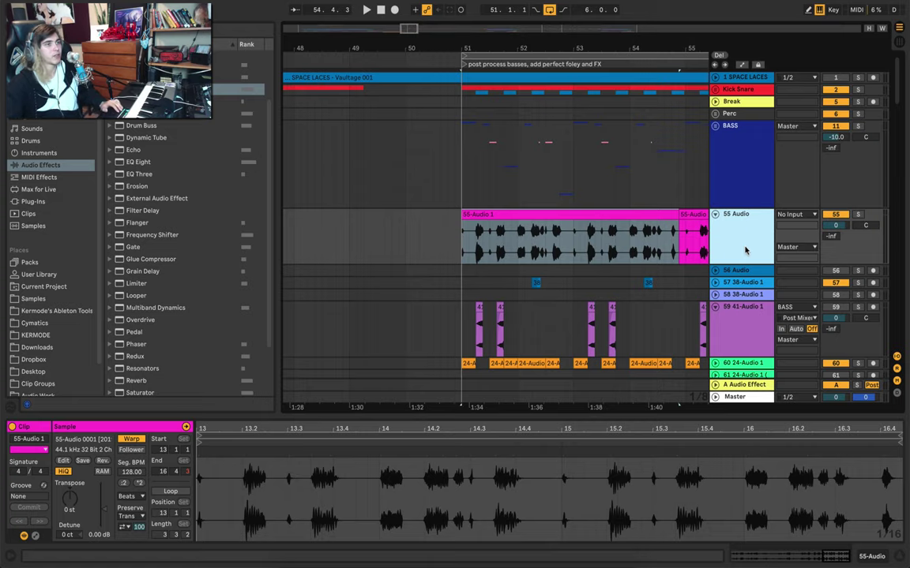
pyautogui.hotkey('ctrl', 't')
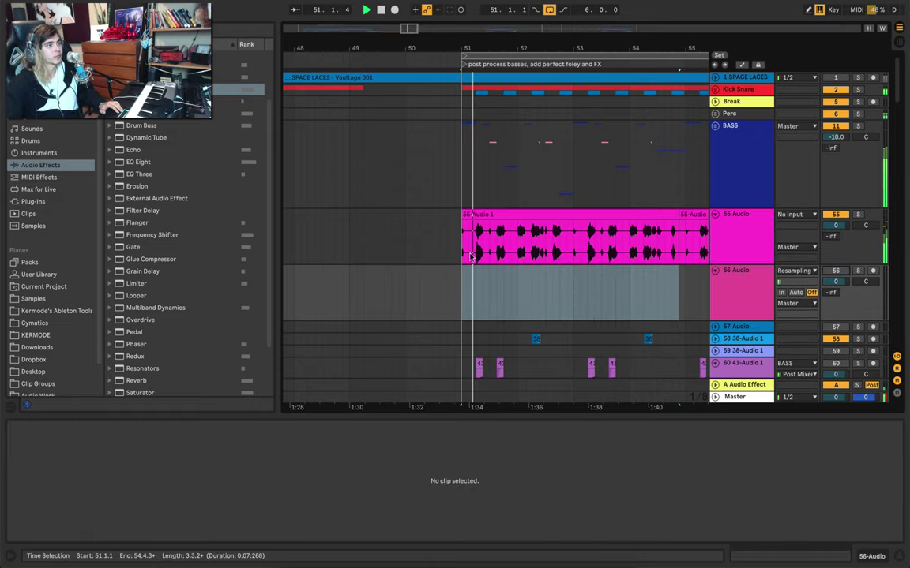
# Step: Audition the recorded clip and delete its opening part from 51.1.1 to 51.3.3
pyautogui.press('space')
pyautogui.moveTo(463, 255); pyautogui.dragTo(496, 253)
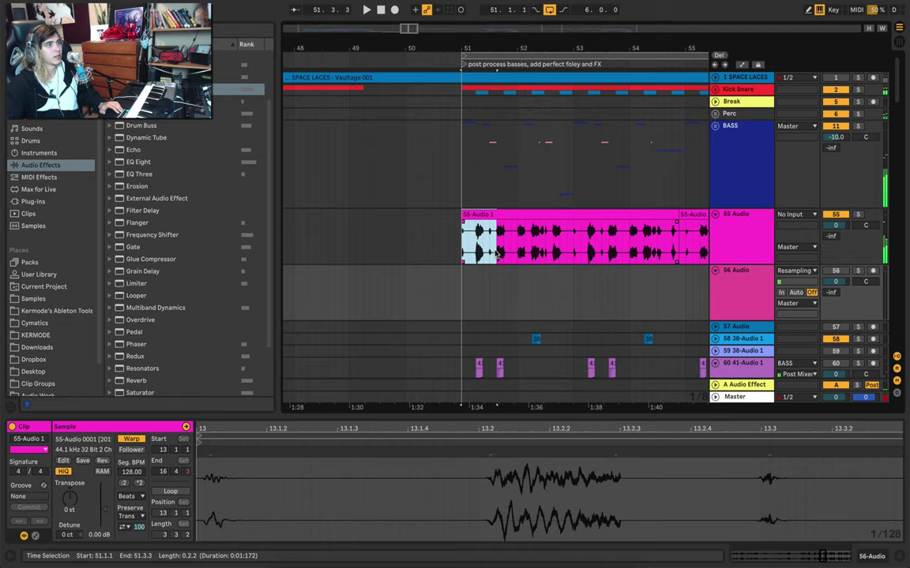
pyautogui.press('Delete')
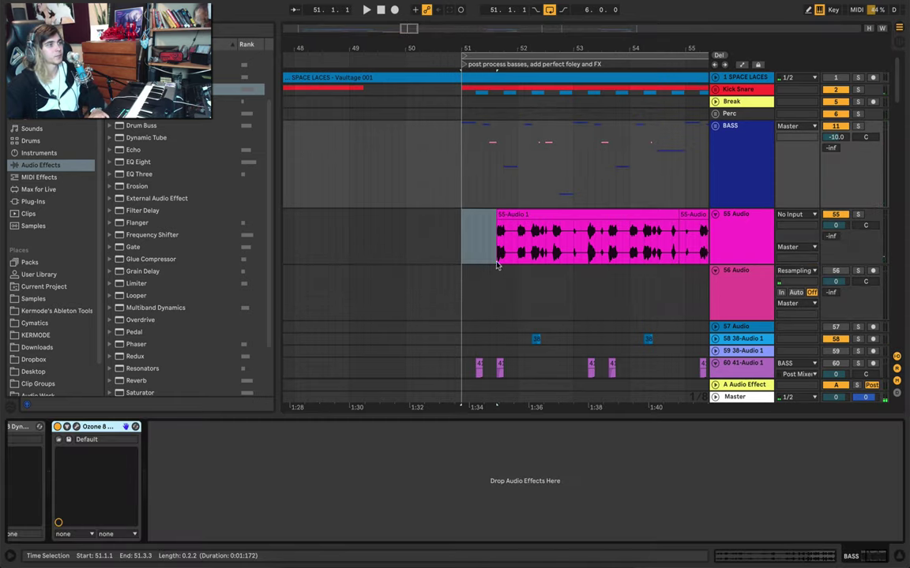
# Step: Add a short fade-in at the trimmed clip's start, audition it, and cut out the audio from 51.4.1 to 52.1.1
pyautogui.click(499, 228)
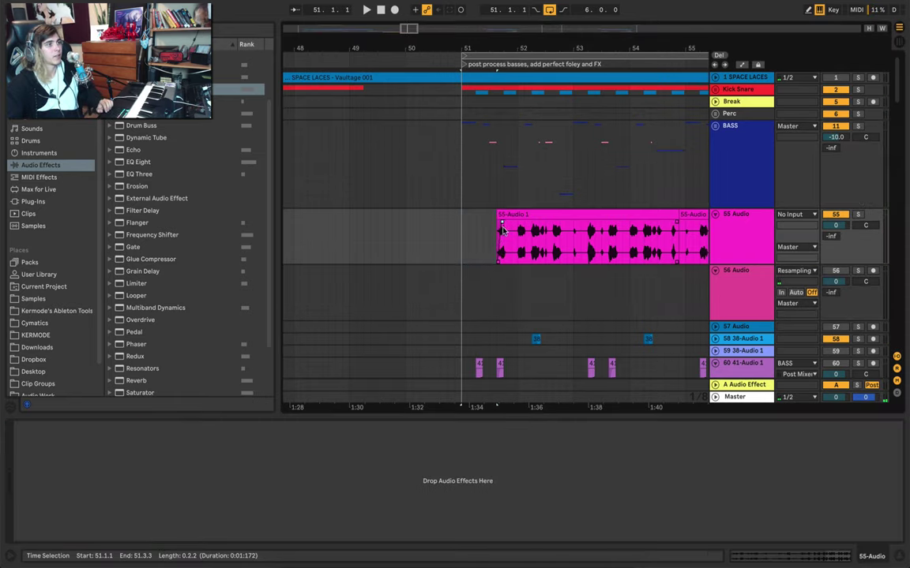
pyautogui.click(455, 245)
pyautogui.press('space')
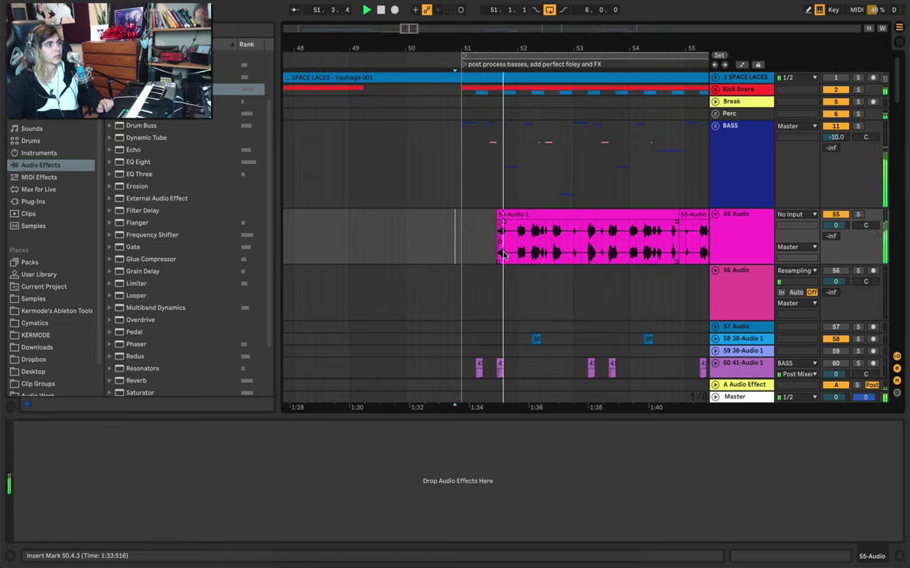
pyautogui.press('space')
pyautogui.moveTo(502, 253); pyautogui.dragTo(519, 264)
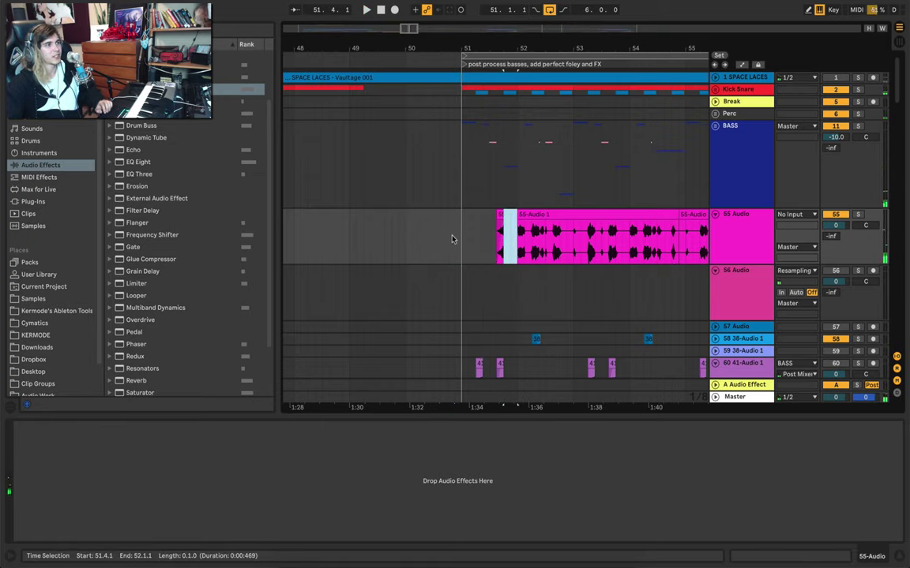
# Step: Audition the isolated reverb hit at 51.3.3 and paste a copy of it at 51.2.1
pyautogui.click(461, 239)
pyautogui.press('space')
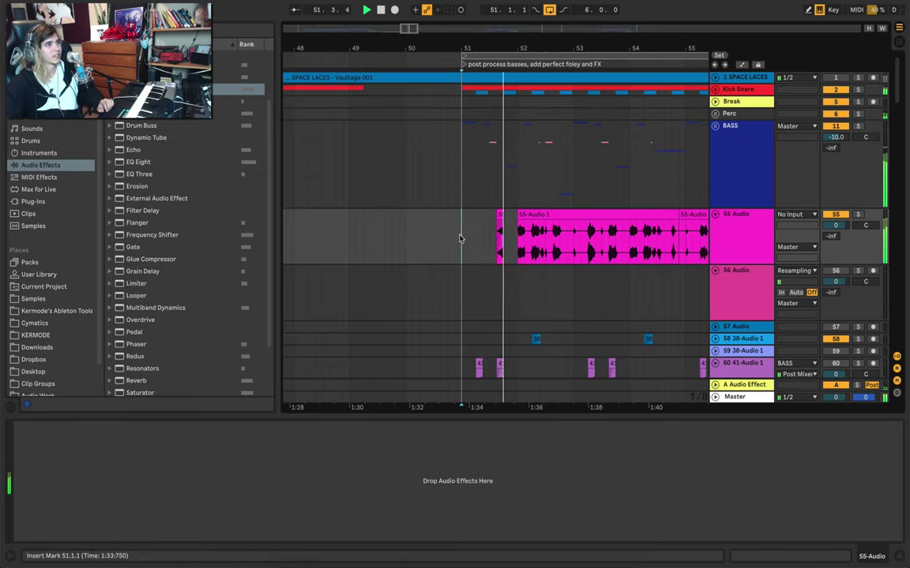
pyautogui.moveTo(461, 239); pyautogui.dragTo(496, 254)
pyautogui.press('space')
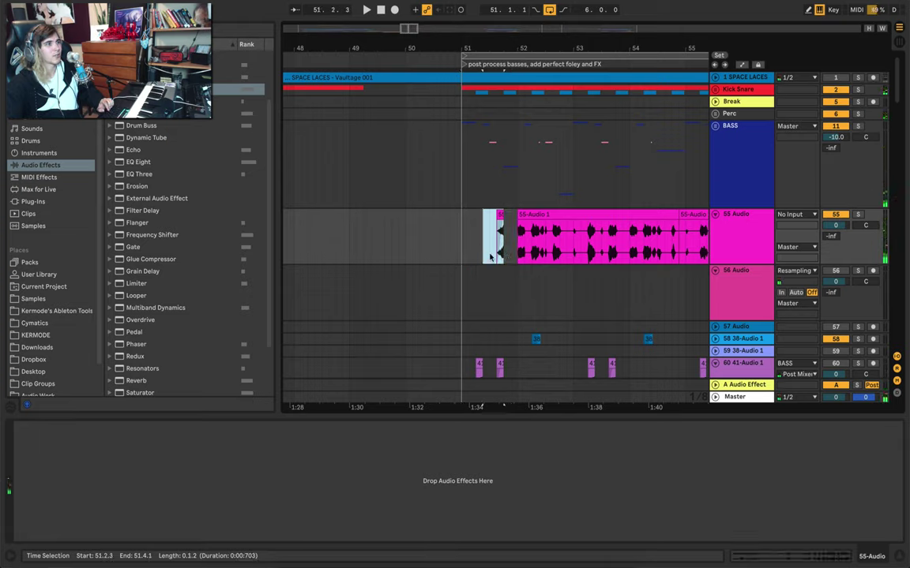
pyautogui.click(498, 254)
pyautogui.click(477, 246)
pyautogui.hotkey('ctrl', 'v')
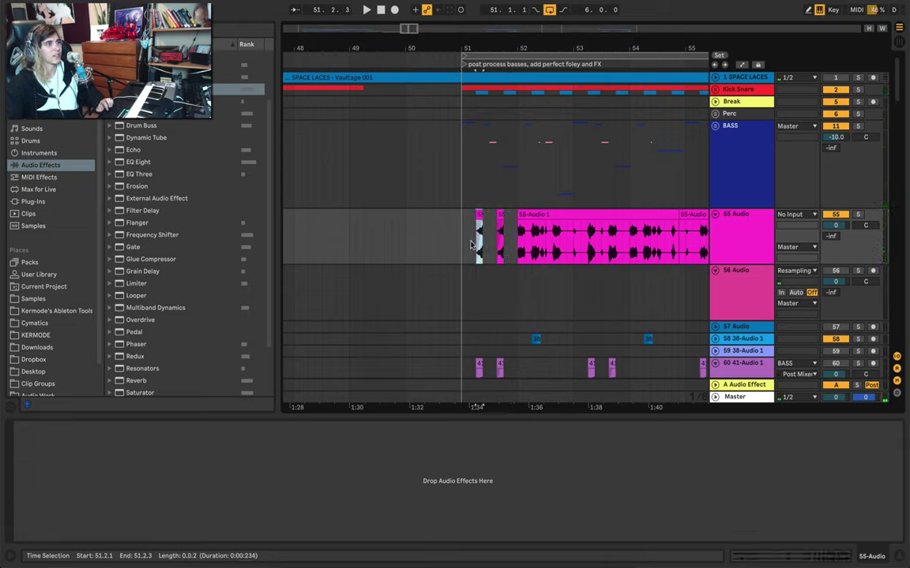
# Step: Audition the copied hit at 51.2.1, open its clip, and delete the copy
pyautogui.click(467, 244)
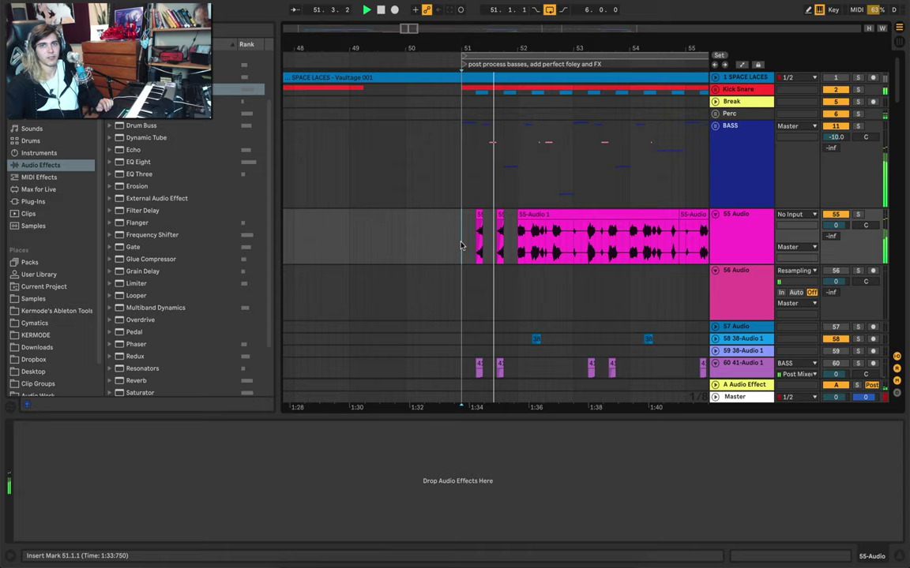
pyautogui.doubleClick(480, 231)
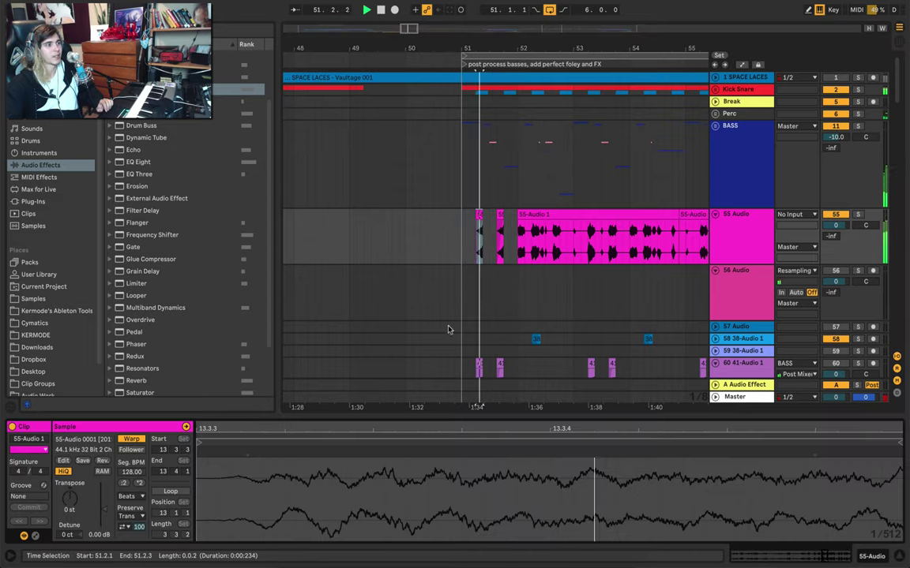
pyautogui.moveTo(463, 257); pyautogui.dragTo(482, 260)
pyautogui.press('Delete')
# Step: Delete the rest of the recorded take, keeping only the hit at 51.3.3 and the section from 52.3.1 to 52.4.1
pyautogui.moveTo(523, 217); pyautogui.dragTo(609, 251)
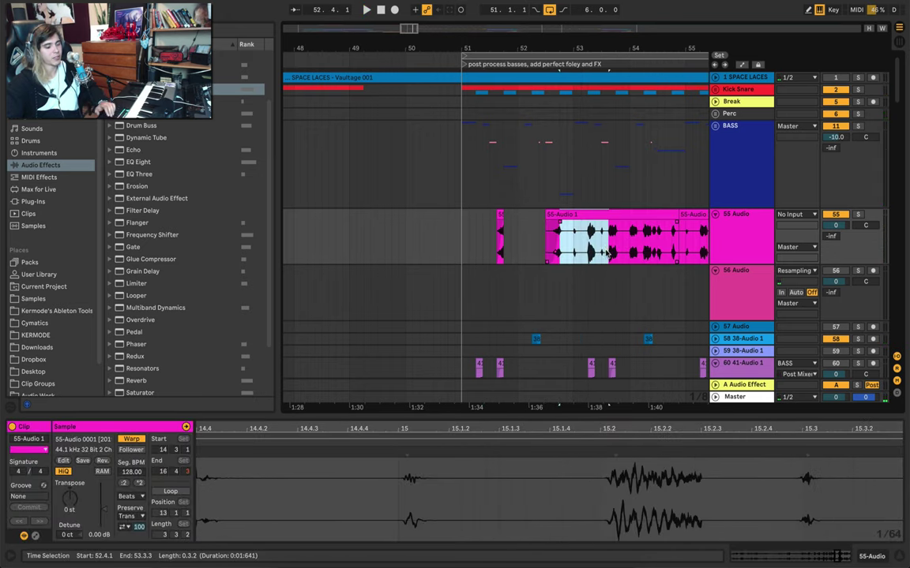
pyautogui.press('Delete')
pyautogui.click(665, 214)
pyautogui.press('Delete')
# Step: Play the remaining reverb clips from bar 51 and paste a copy of the 51.3.3 hit at 51.2.1
pyautogui.click(460, 228)
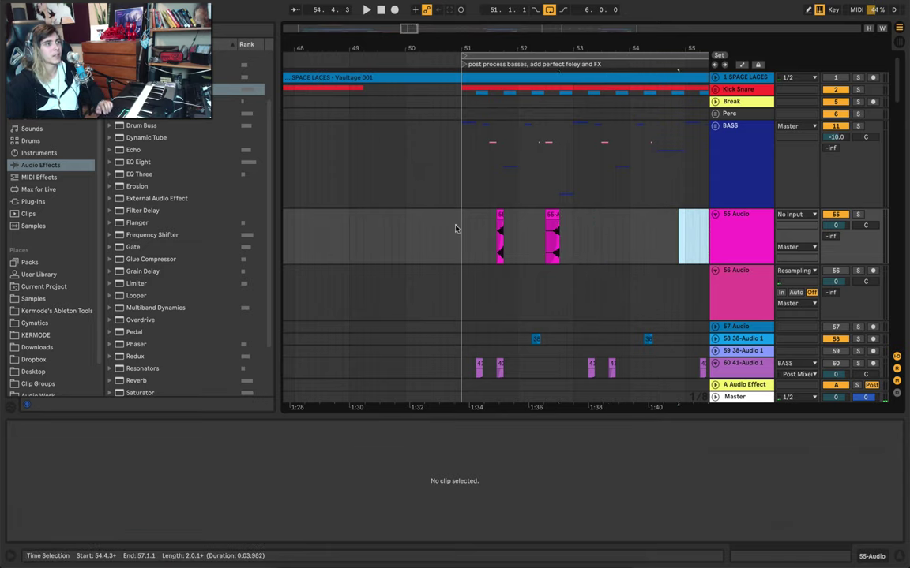
pyautogui.press('space')
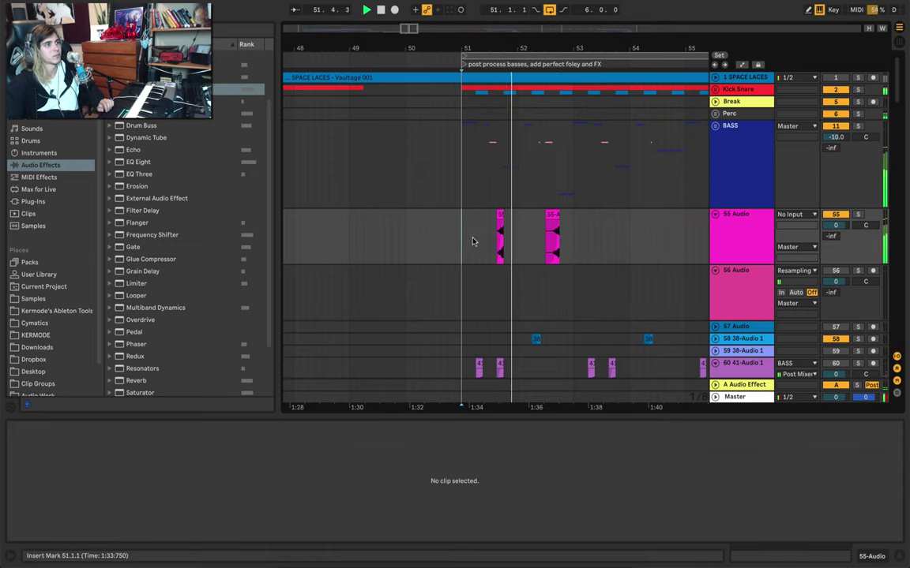
pyautogui.click(501, 216)
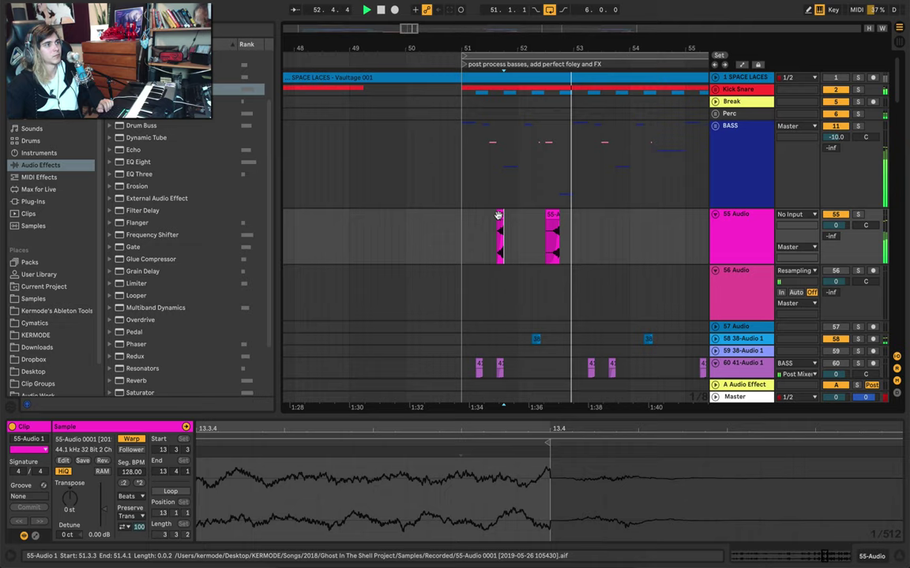
pyautogui.press('space')
pyautogui.click(477, 229)
pyautogui.hotkey('ctrl', 'v')
# Step: Set the 55 Audio track's volume to -5.9 dB during playback and duplicate its bars 51 to 53 to bar 53
pyautogui.click(462, 250)
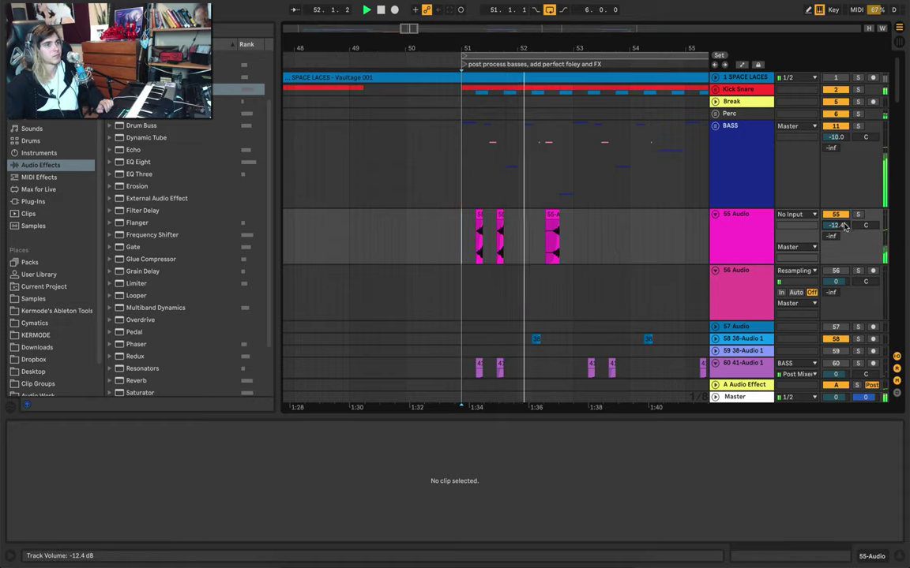
pyautogui.moveTo(844, 228); pyautogui.dragTo(844, 213)
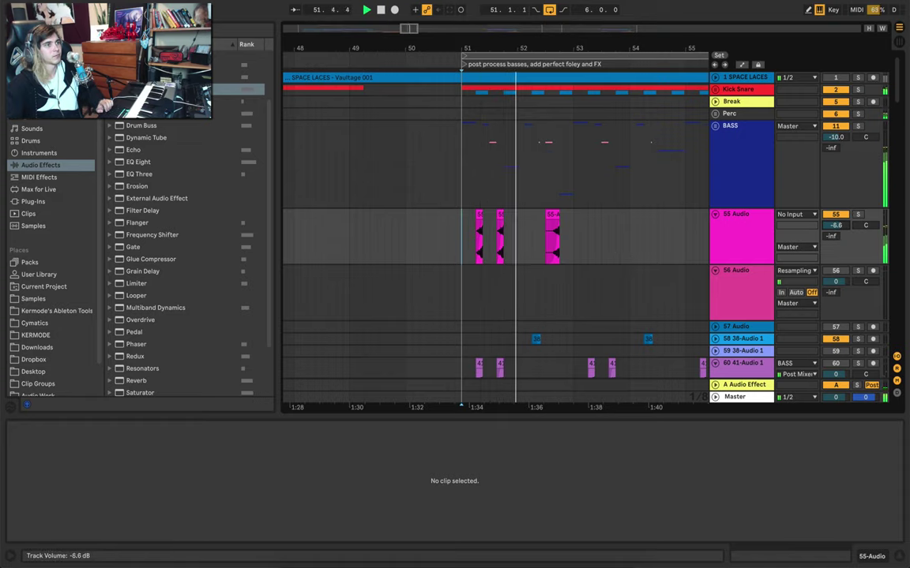
pyautogui.moveTo(574, 242); pyautogui.dragTo(461, 250)
pyautogui.hotkey('ctrl', 'd')
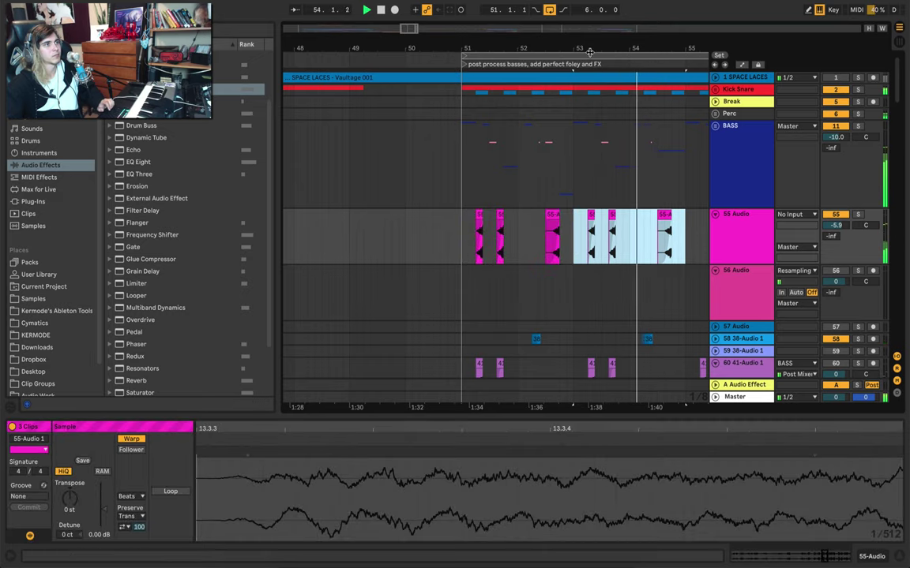
# Step: Delete the duplicated clip at 54.3.1 on the 55 Audio track and stop playback
pyautogui.moveTo(567, 49); pyautogui.dragTo(404, 33)
pyautogui.click(464, 215)
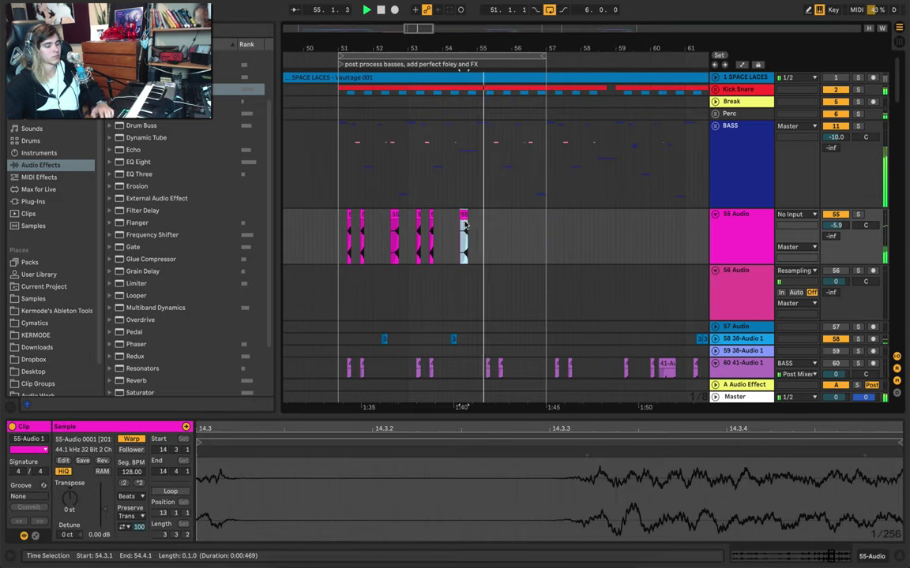
pyautogui.press('Delete')
pyautogui.press('space')
# Step: Set the loop to 51.1.1 to 54.1.1 around the reverb clips on 55 Audio and play it
pyautogui.keyDown('shift'); pyautogui.click(333, 231); pyautogui.keyUp('shift')
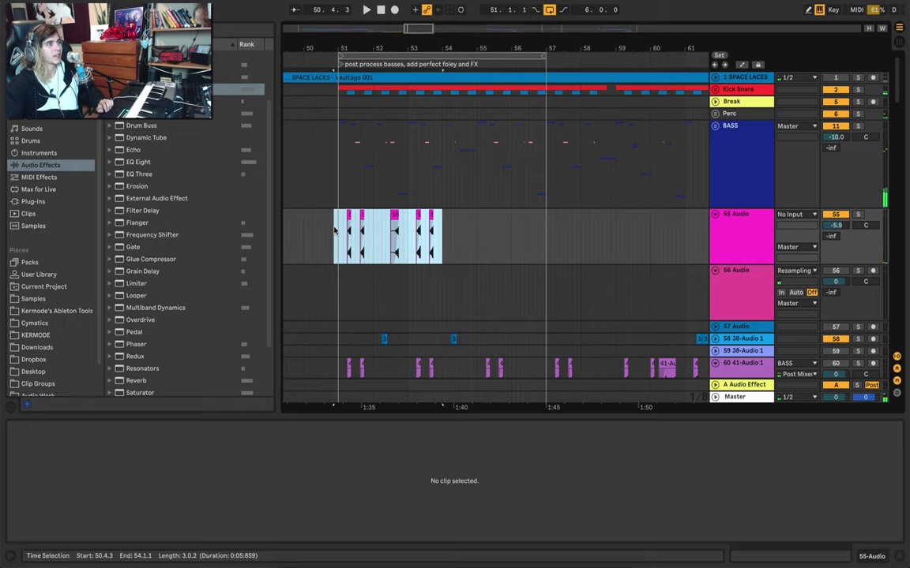
pyautogui.moveTo(339, 228); pyautogui.dragTo(338, 230)
pyautogui.press('super+l')
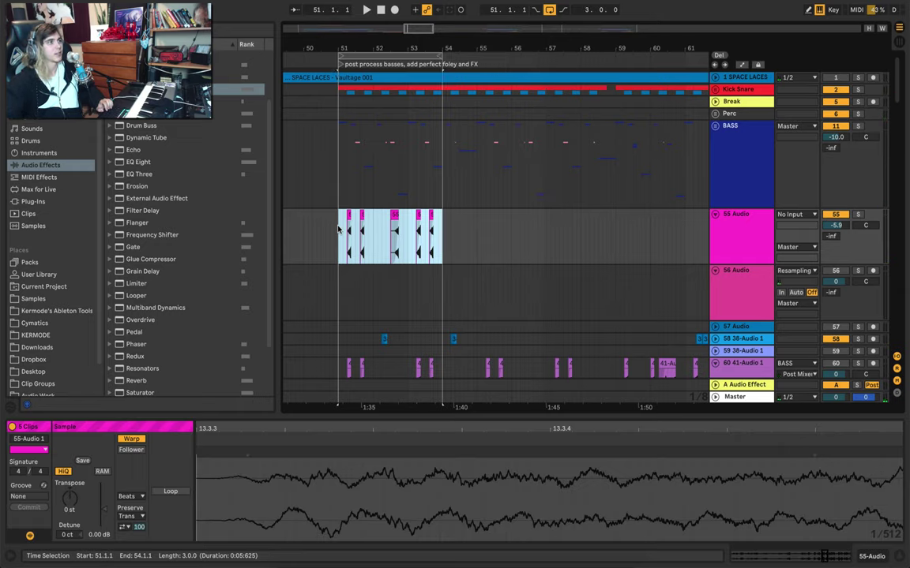
pyautogui.press('space')
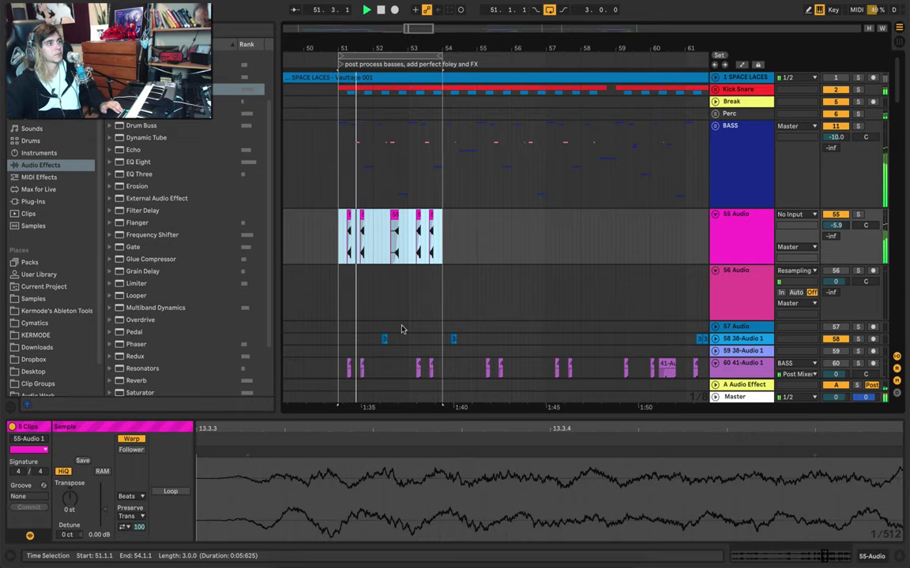